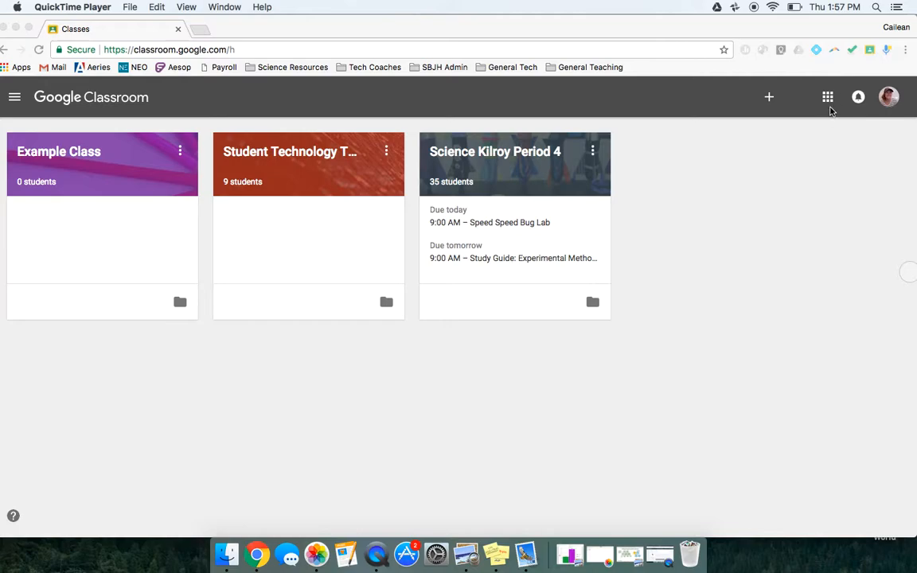
View the list of available Google apps and the options for joining or creating a class.
{"action": "left_click", "coordinate": [828, 99]}
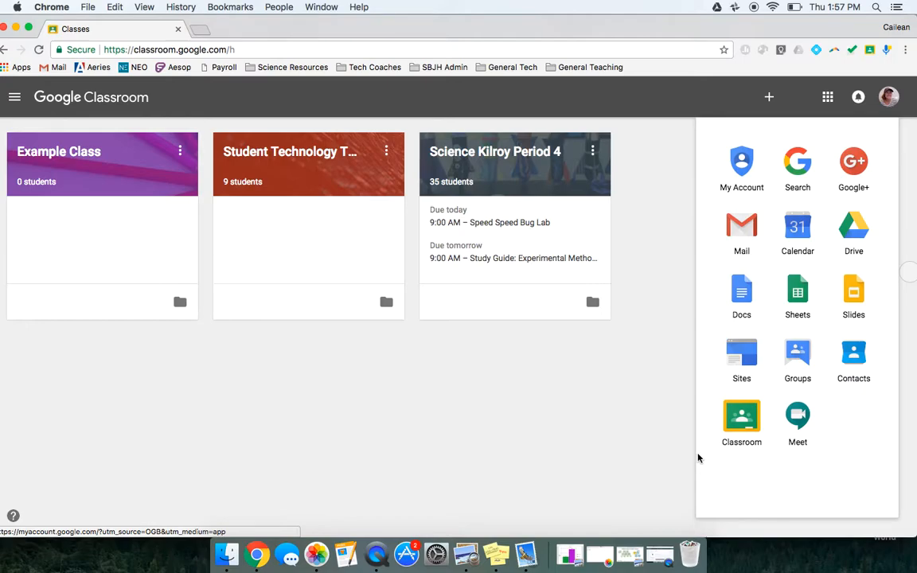
{"action": "key", "text": "Escape"}
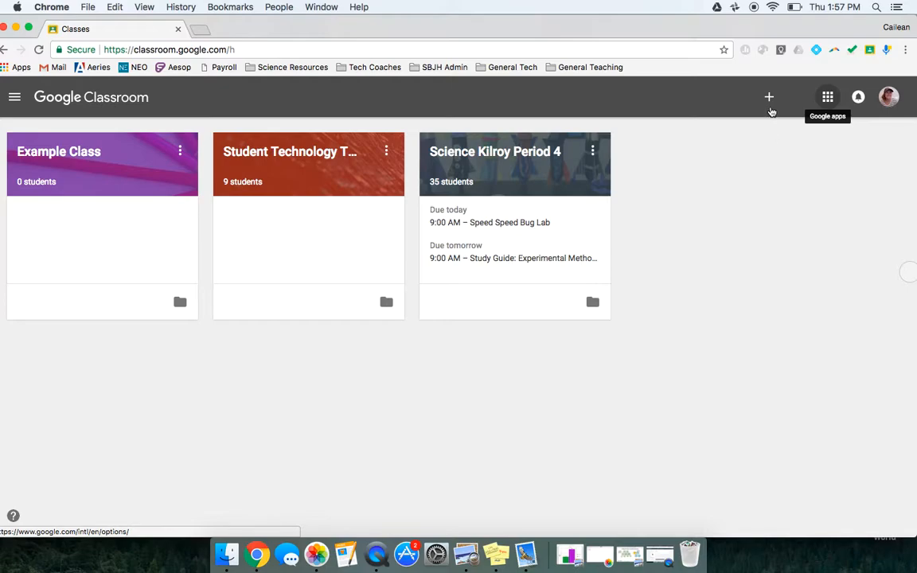
{"action": "left_click", "coordinate": [769, 97]}
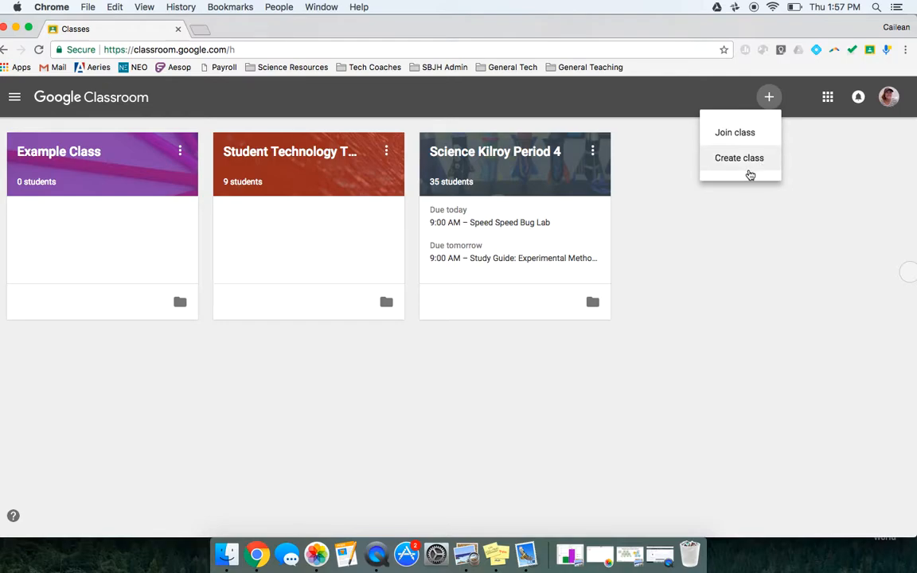
{"action": "left_click", "coordinate": [531, 155]}
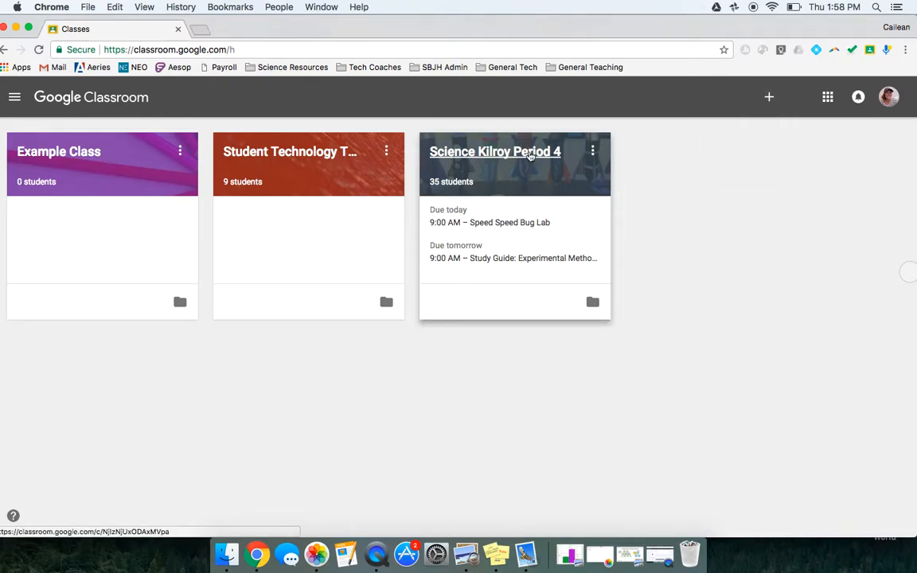
Open the Period 4 science class and look through its student roster and the assignments posted in its stream.
{"action": "left_click", "coordinate": [531, 155]}
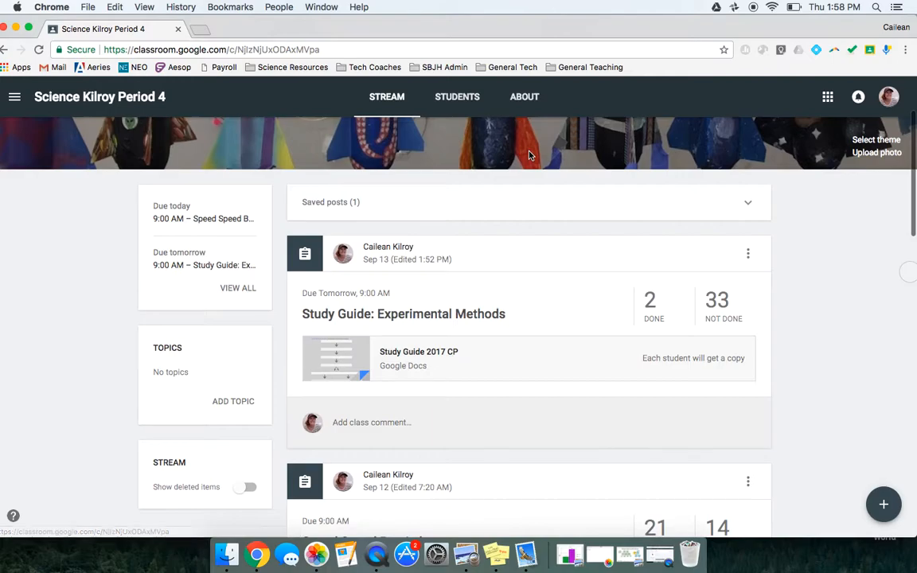
{"action": "left_click", "coordinate": [463, 104]}
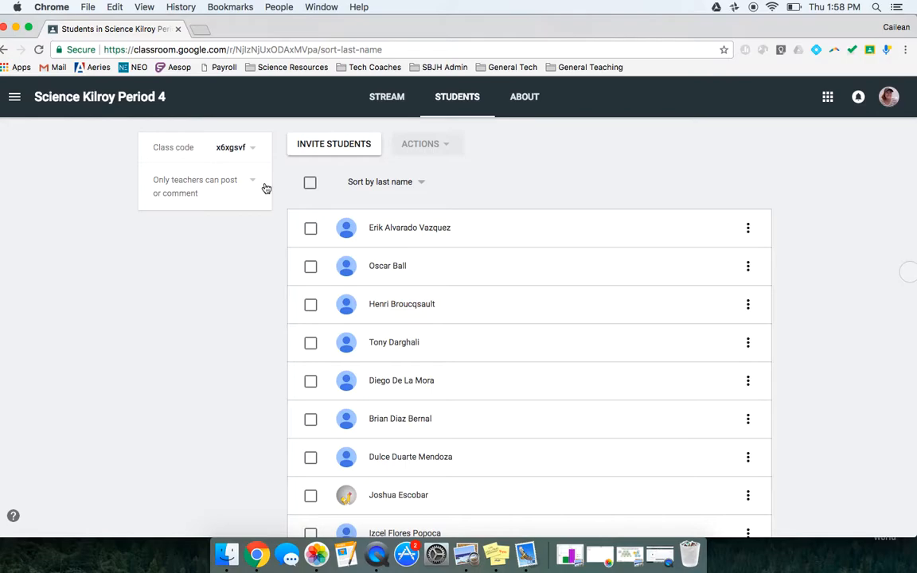
{"action": "left_click", "coordinate": [382, 106]}
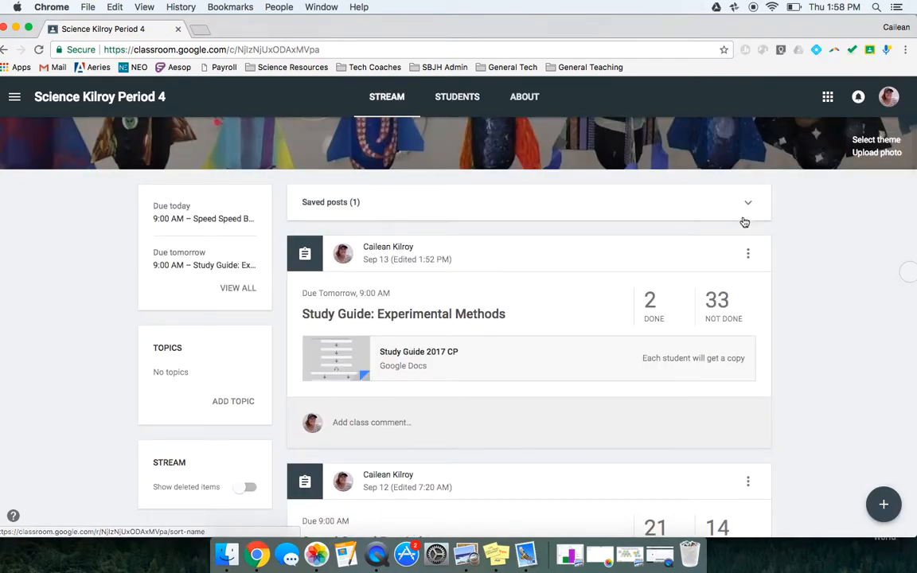
{"action": "scroll", "coordinate": [803, 394], "scroll_direction": "down", "scroll_amount": 10}
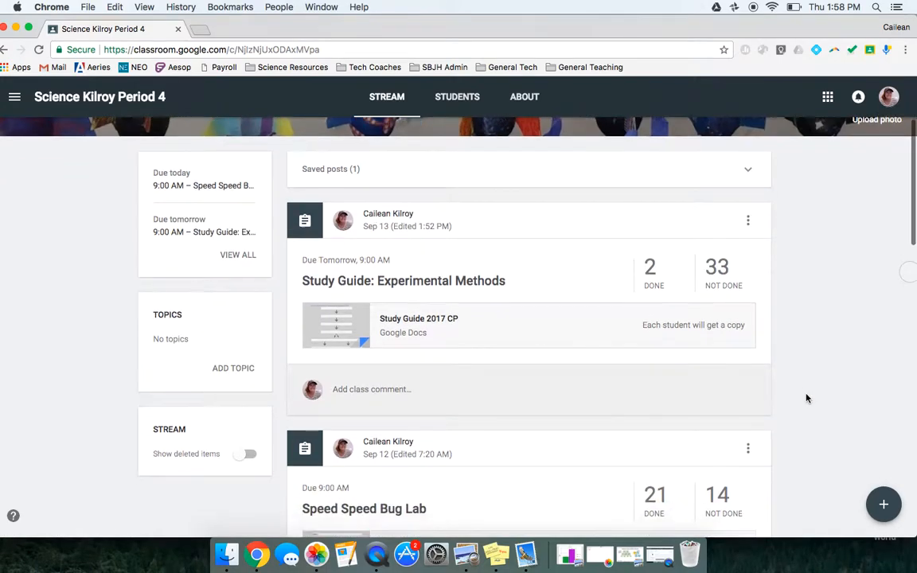
{"action": "scroll", "coordinate": [806, 398], "scroll_direction": "down", "scroll_amount": 5}
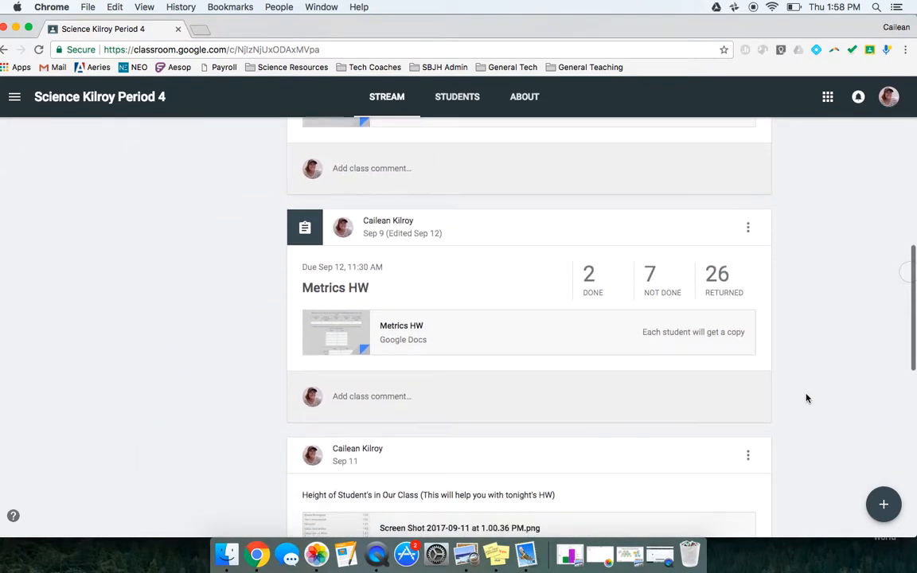
{"action": "scroll", "coordinate": [806, 398], "scroll_direction": "up", "scroll_amount": 10}
{"action": "scroll", "coordinate": [807, 398], "scroll_direction": "up", "scroll_amount": 5}
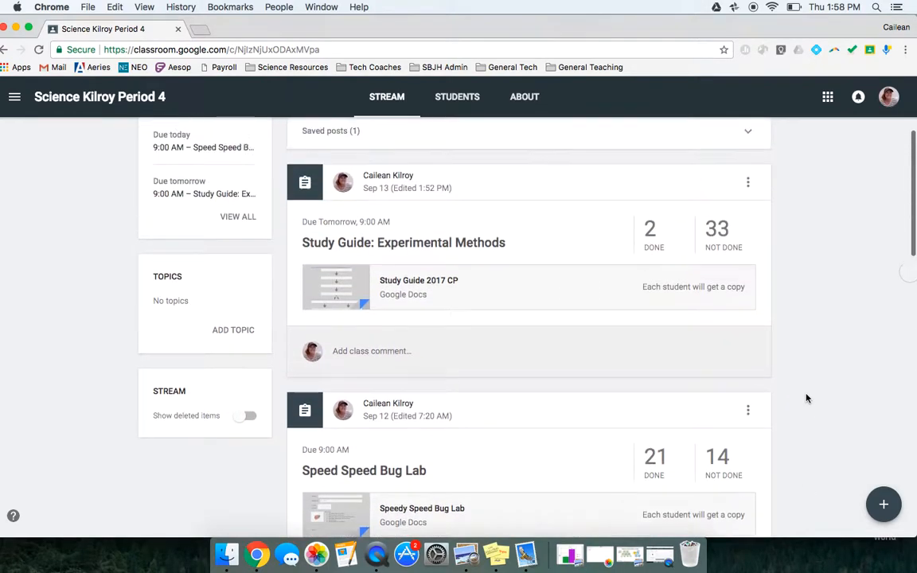
Open the first student's Finger Maze Lab submission from the class roster, read the attached document, and return to the class stream.
{"action": "left_click", "coordinate": [456, 97]}
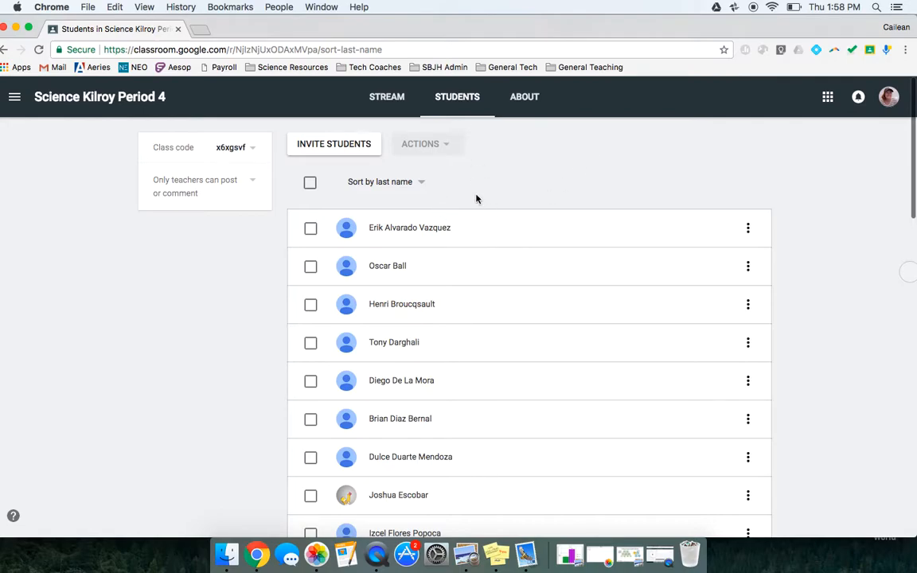
{"action": "left_click", "coordinate": [434, 230]}
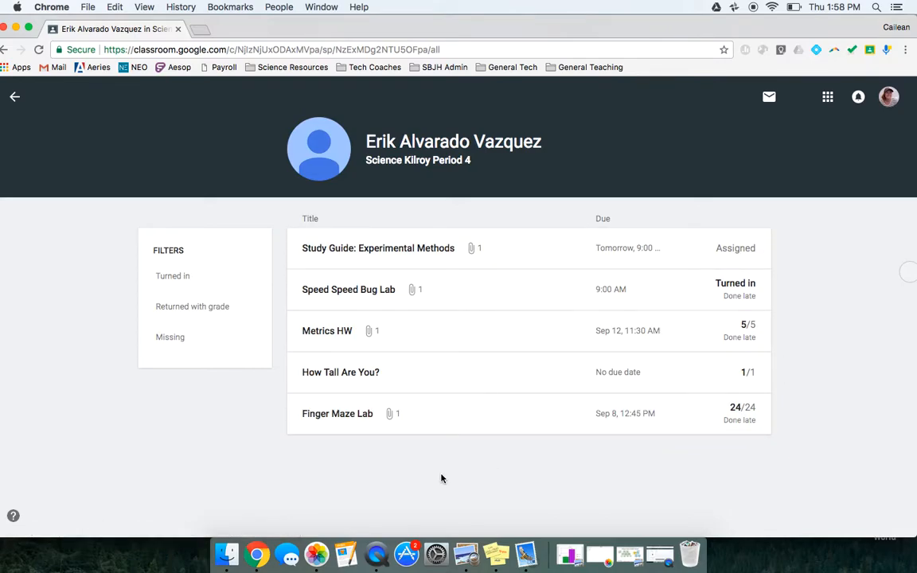
{"action": "left_click", "coordinate": [358, 414]}
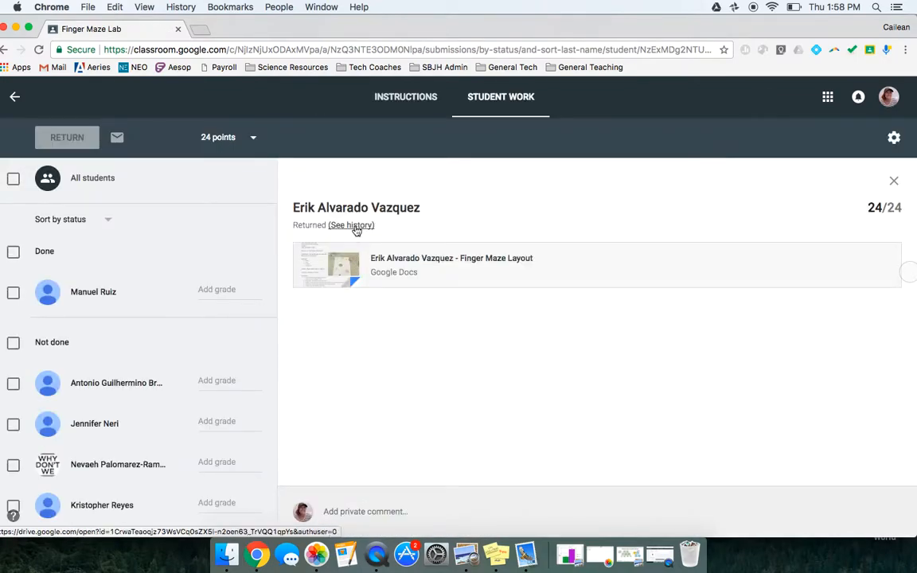
{"action": "left_click", "coordinate": [380, 261]}
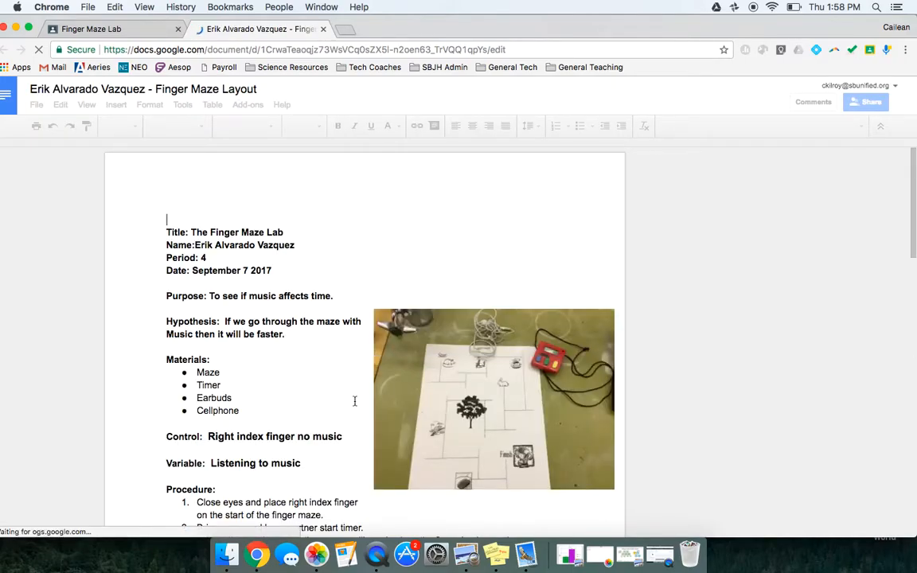
{"action": "scroll", "coordinate": [355, 401], "scroll_direction": "down", "scroll_amount": 5}
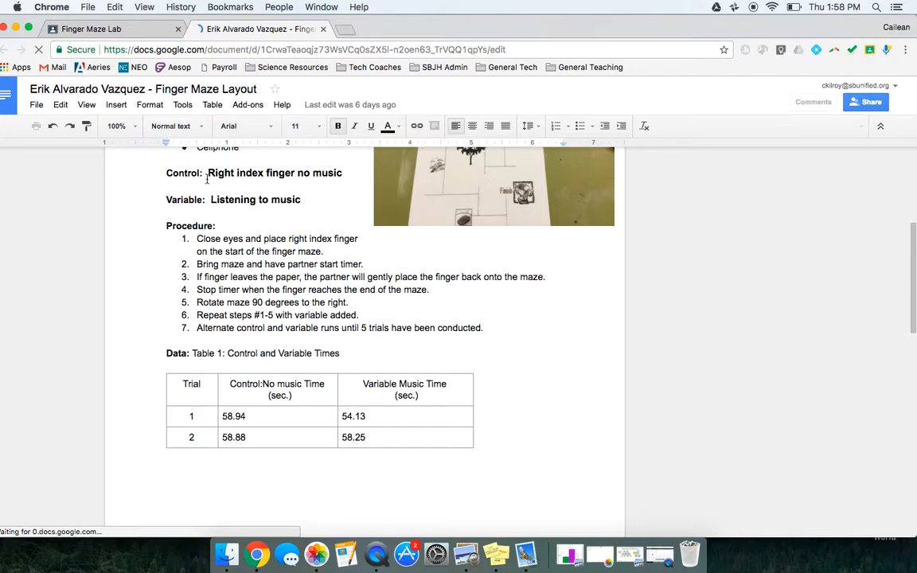
{"action": "left_click", "coordinate": [131, 30]}
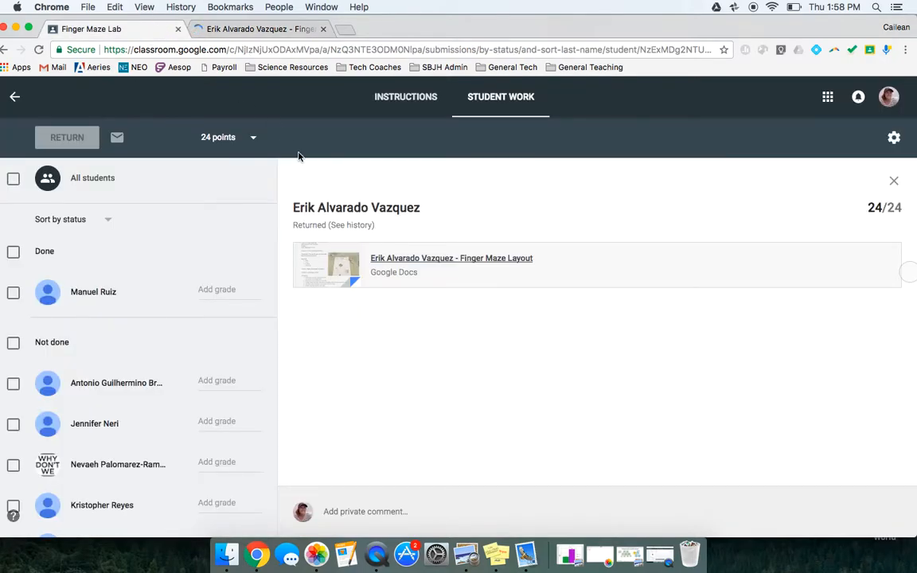
{"action": "left_click", "coordinate": [15, 96]}
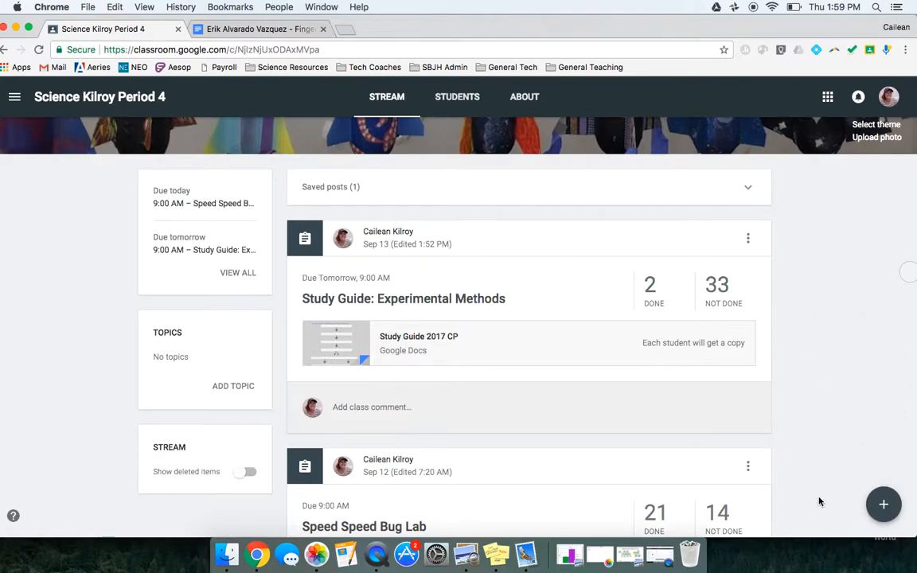
Start a new assignment for the Period 4 science class and look at the option for attaching a link.
{"action": "mouse_move", "coordinate": [882, 504]}
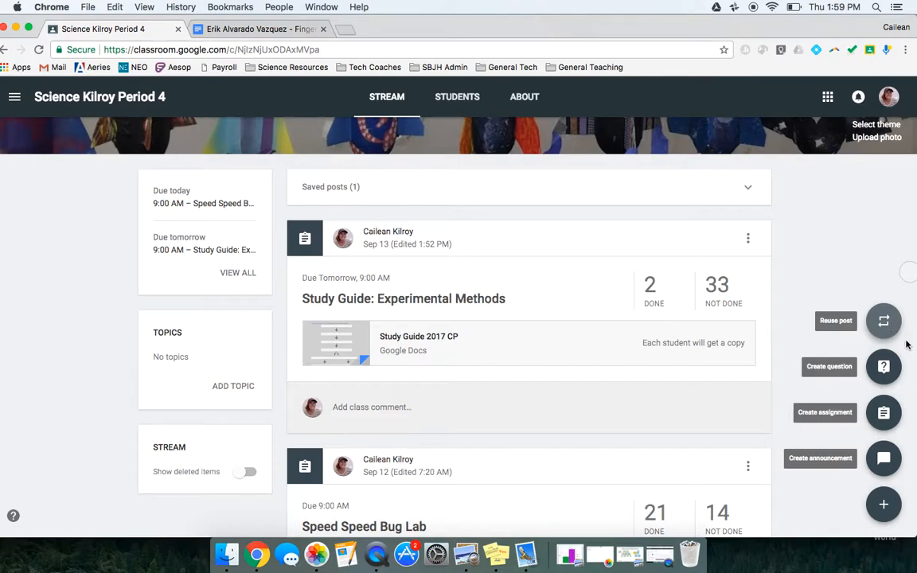
{"action": "left_click", "coordinate": [880, 418]}
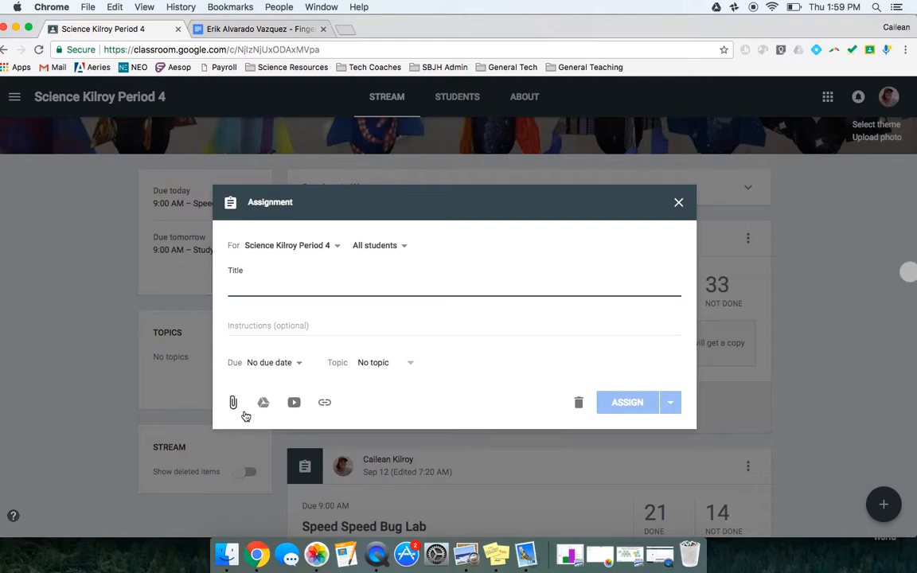
{"action": "left_click", "coordinate": [324, 404]}
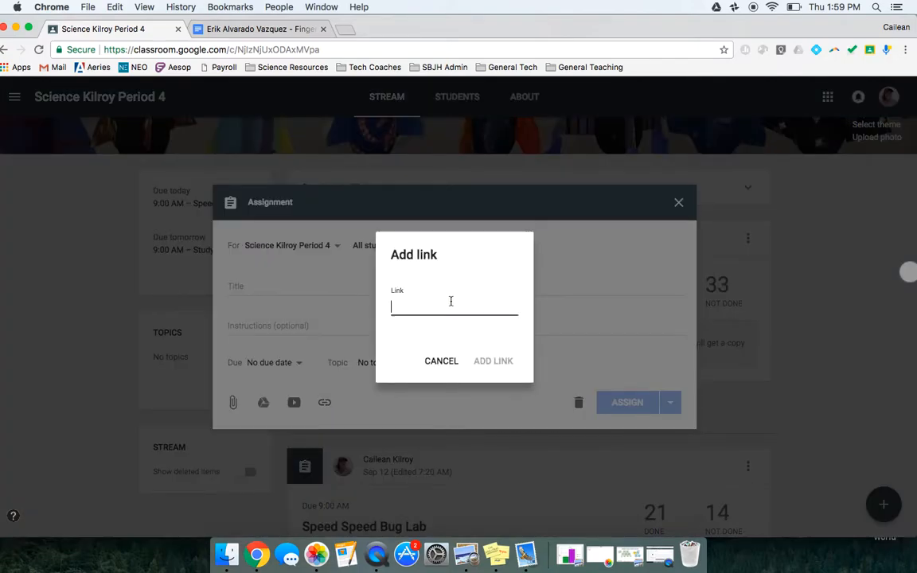
{"action": "left_click", "coordinate": [443, 362]}
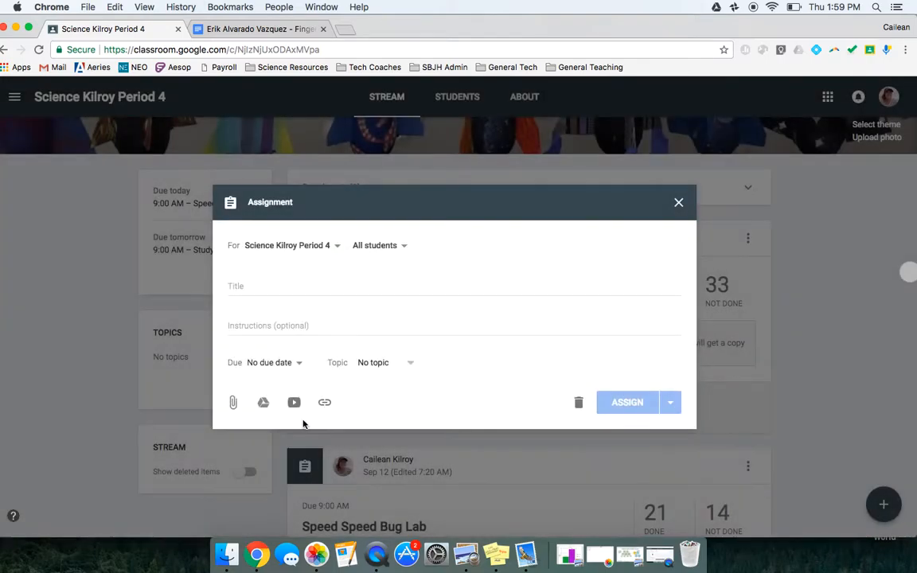
Attach the Study Guide 2017 CP document from Google Drive to the assignment and set it to make a copy for each student.
{"action": "left_click", "coordinate": [264, 404]}
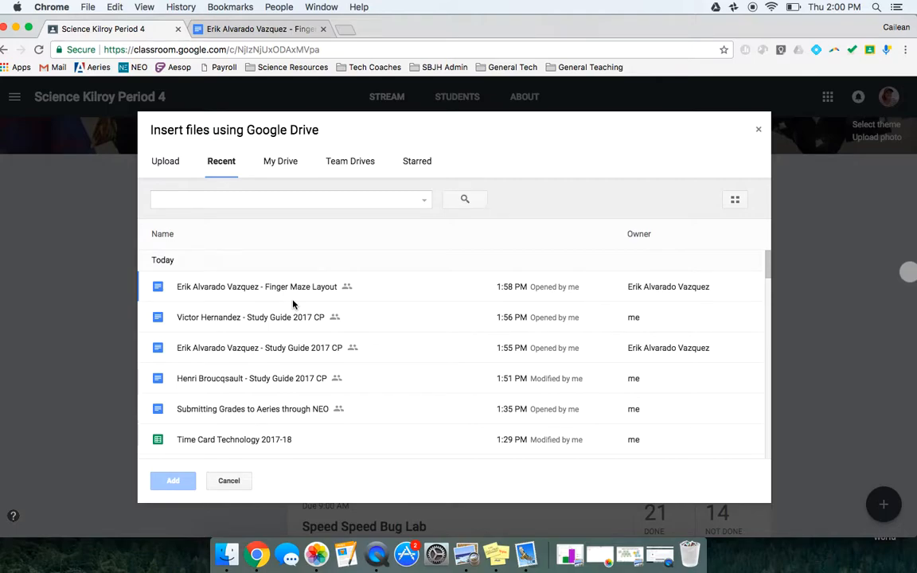
{"action": "scroll", "coordinate": [286, 410], "scroll_direction": "down", "scroll_amount": 2}
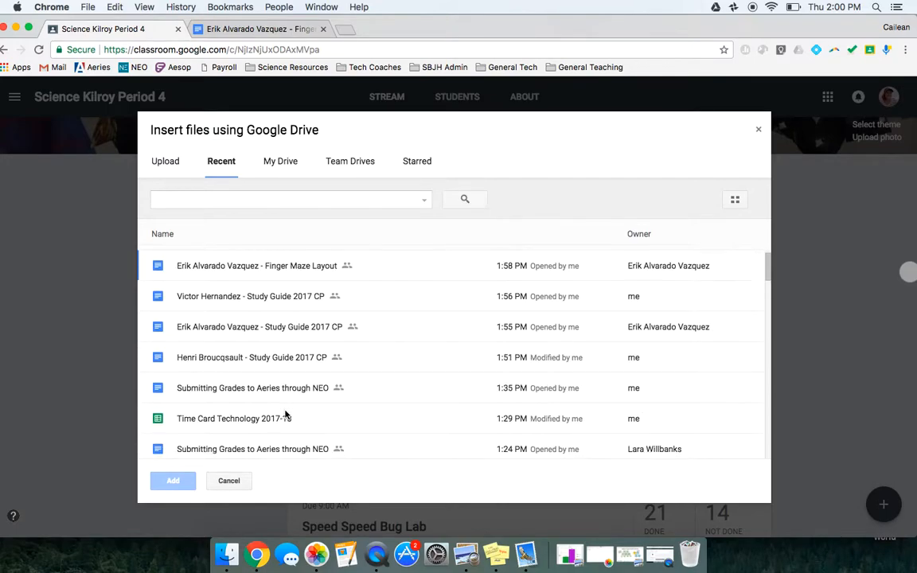
{"action": "scroll", "coordinate": [286, 413], "scroll_direction": "down", "scroll_amount": 1}
{"action": "left_click", "coordinate": [161, 409]}
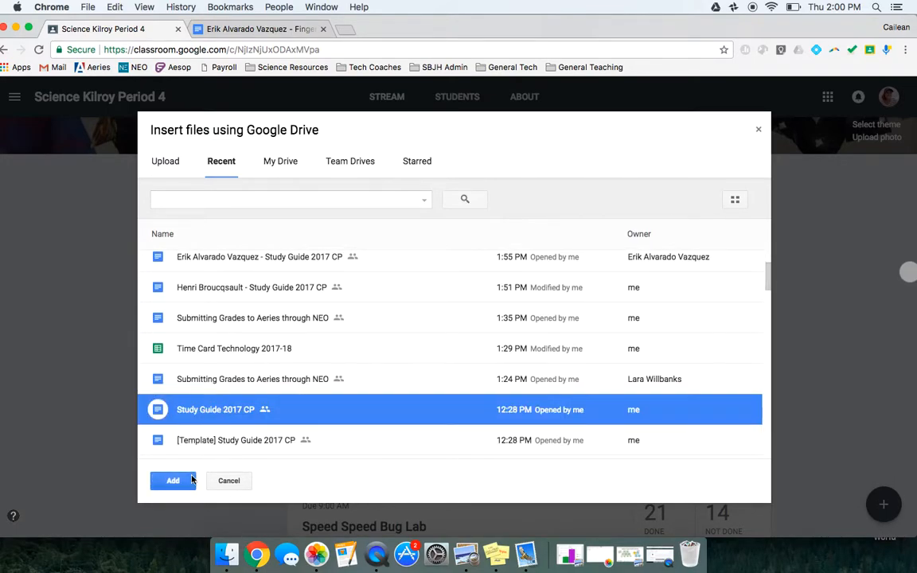
{"action": "left_click", "coordinate": [180, 487]}
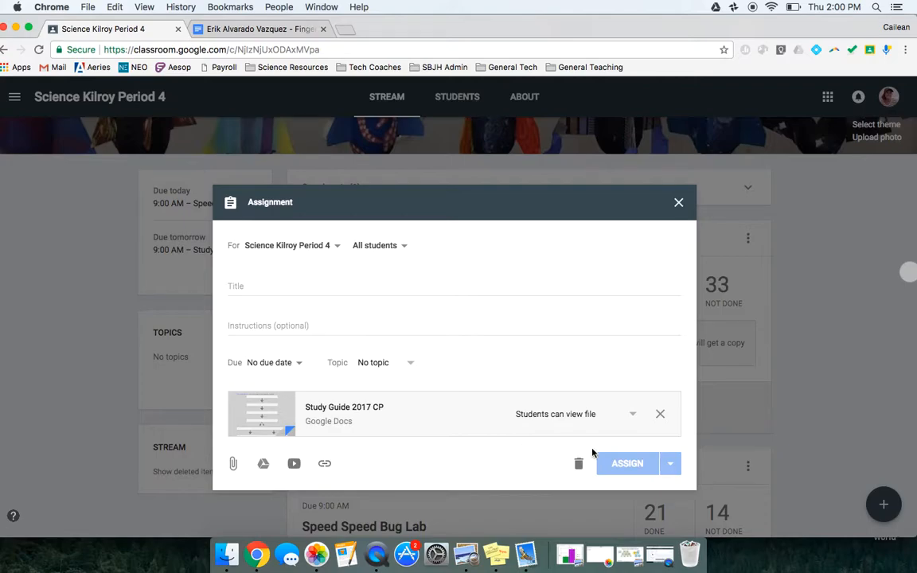
{"action": "left_click", "coordinate": [633, 417]}
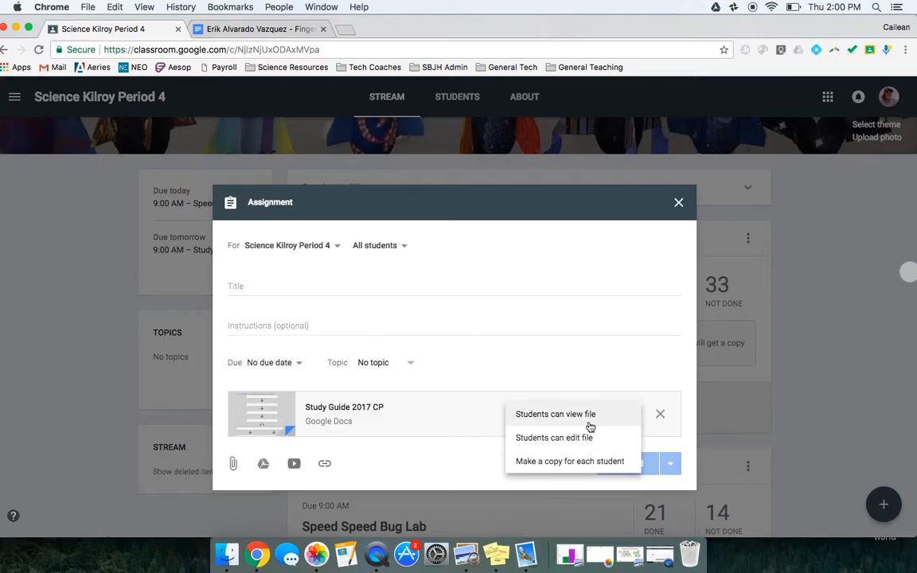
{"action": "left_click", "coordinate": [575, 461]}
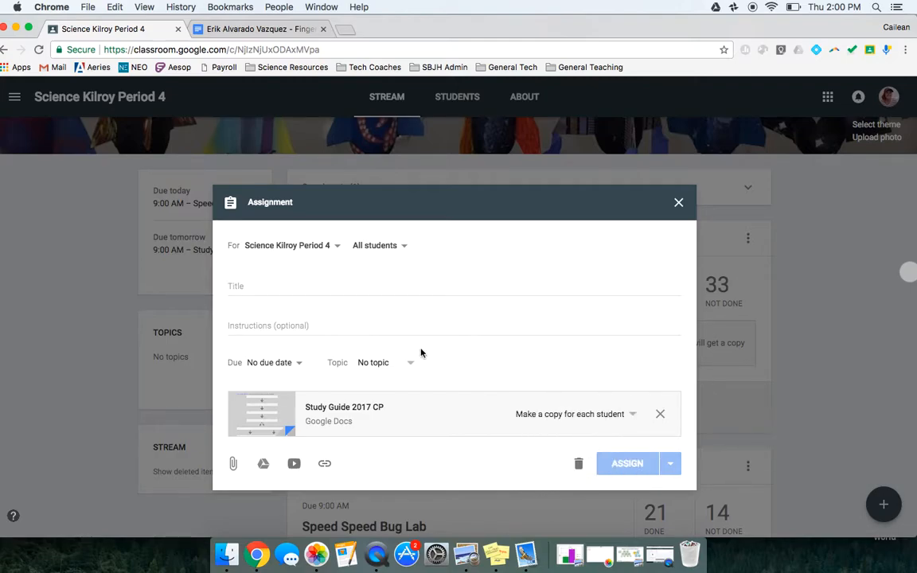
Title the assignment "Example", view the publishing options, and close it as a saved draft without assigning it.
{"action": "left_click", "coordinate": [303, 280]}
{"action": "type", "text": "Example"}
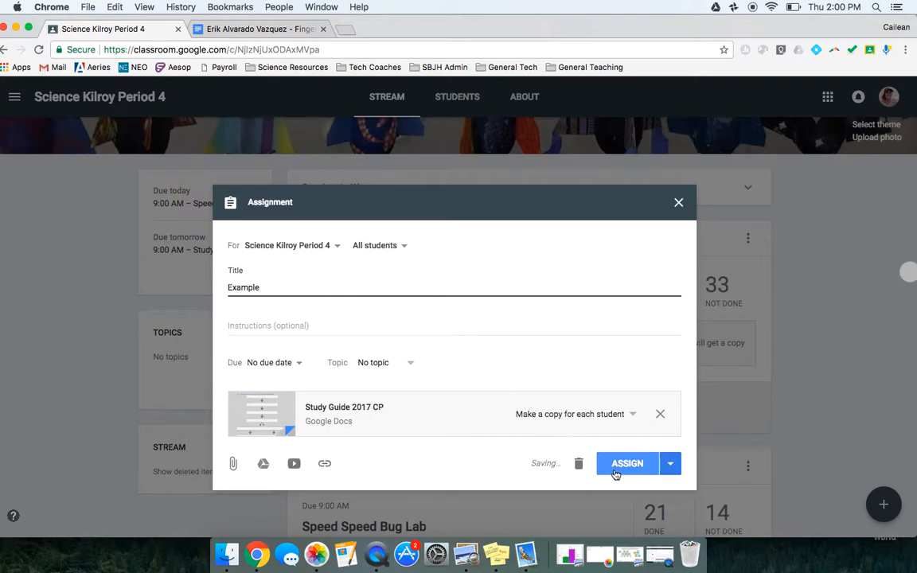
{"action": "left_click", "coordinate": [671, 473]}
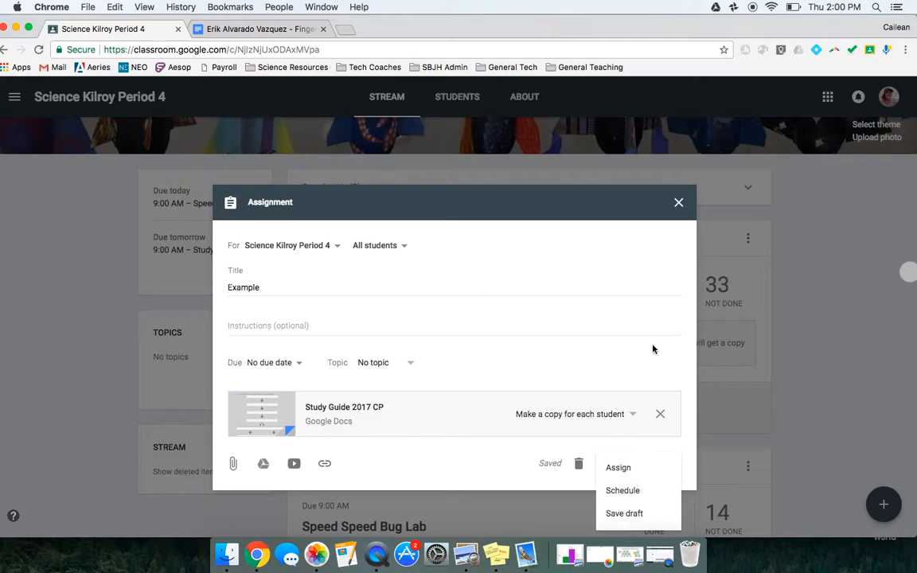
{"action": "left_click", "coordinate": [678, 205]}
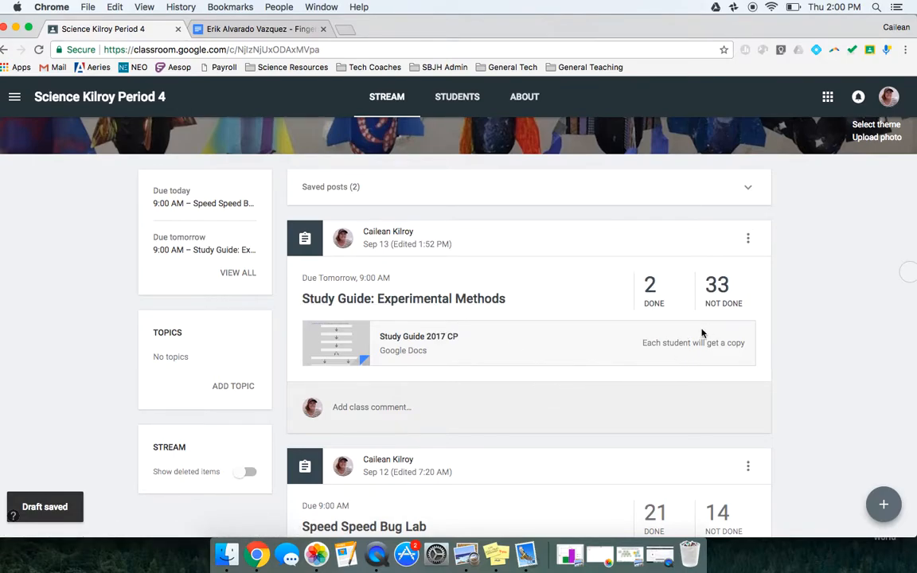
Review the done and not done student work for Study Guide: Experimental Methods and open the first not-done student's submission.
{"action": "left_click", "coordinate": [487, 300]}
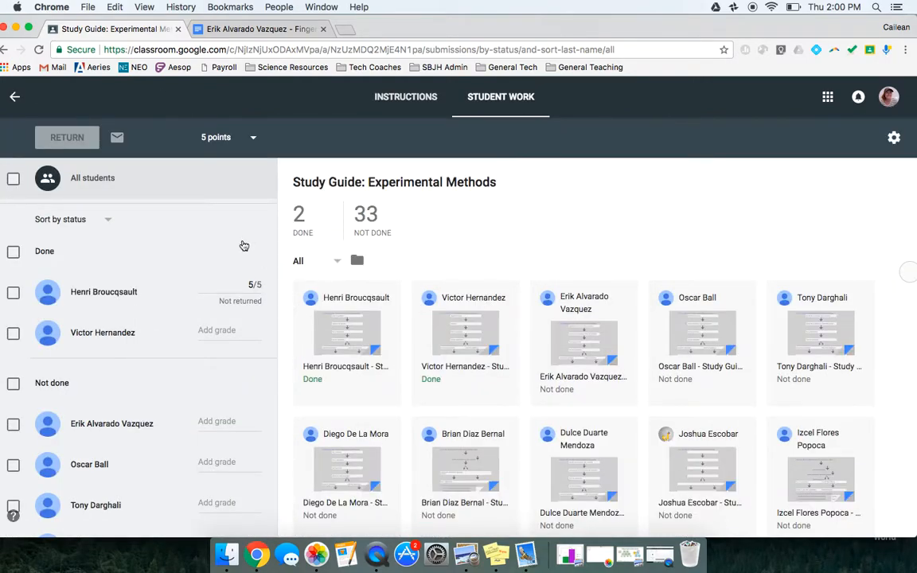
{"action": "scroll", "coordinate": [244, 245], "scroll_direction": "down", "scroll_amount": 2}
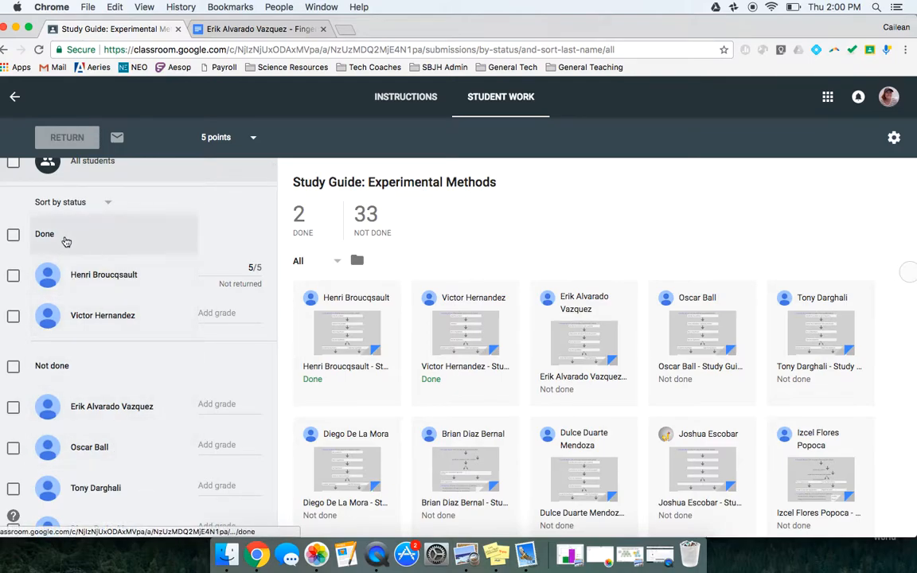
{"action": "scroll", "coordinate": [143, 408], "scroll_direction": "down", "scroll_amount": 3}
{"action": "scroll", "coordinate": [145, 410], "scroll_direction": "down", "scroll_amount": 1}
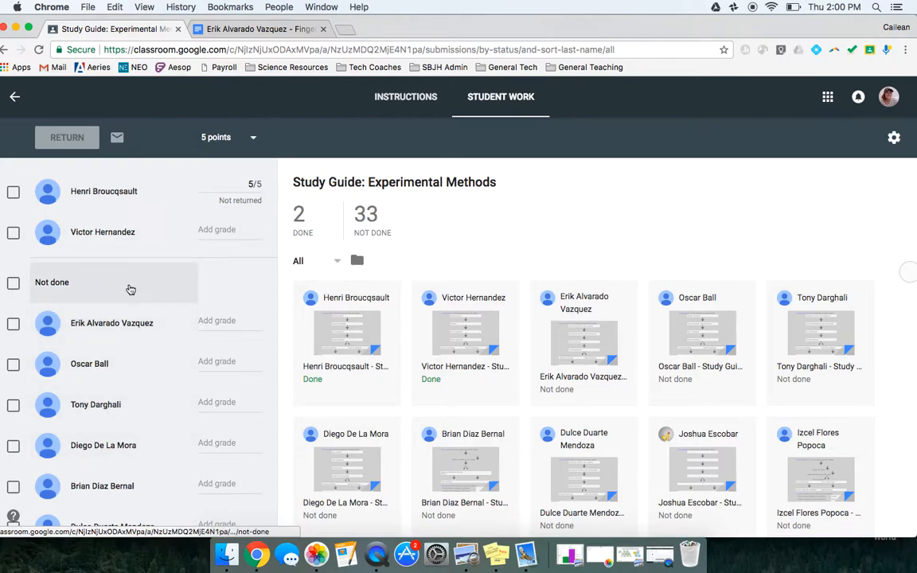
{"action": "scroll", "coordinate": [144, 317], "scroll_direction": "up", "scroll_amount": 2}
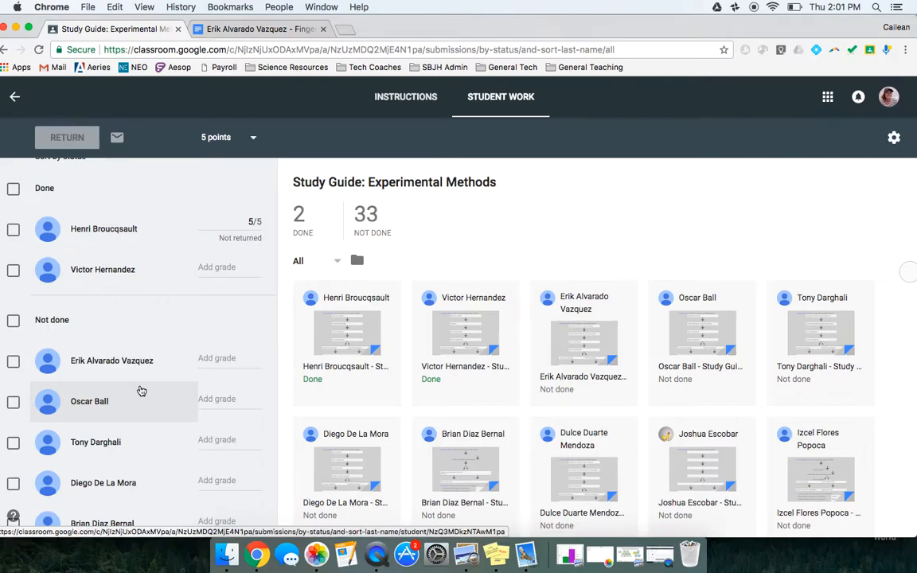
{"action": "left_click", "coordinate": [139, 364]}
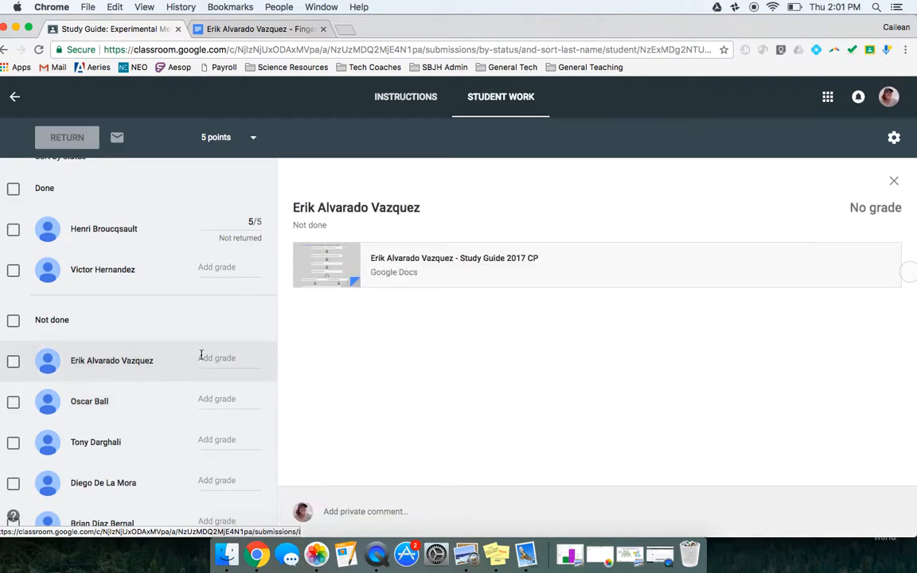
Open the first not-done student's Study Guide 2017 CP document and read through the answers, from Scientific Method to the SULTAN graph section.
{"action": "left_click", "coordinate": [382, 260]}
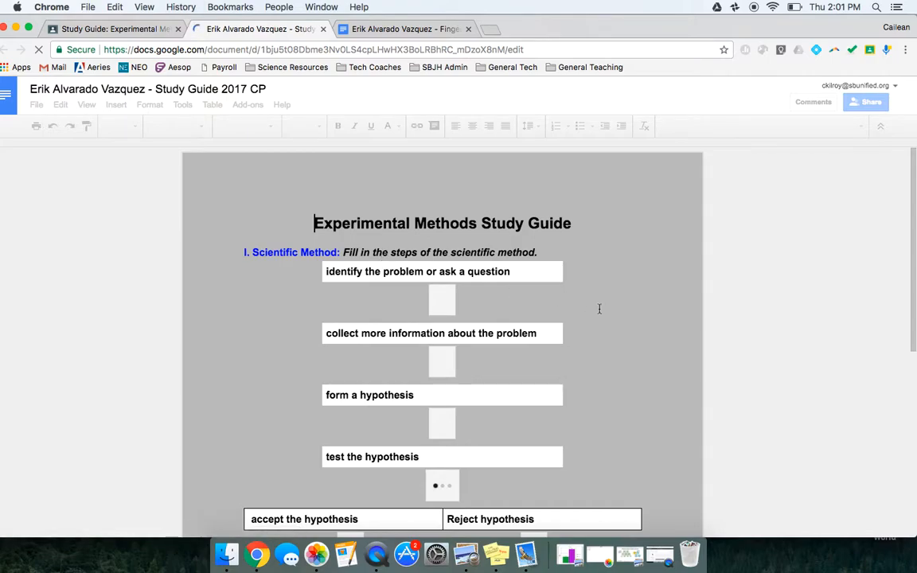
{"action": "scroll", "coordinate": [594, 367], "scroll_direction": "down", "scroll_amount": 4}
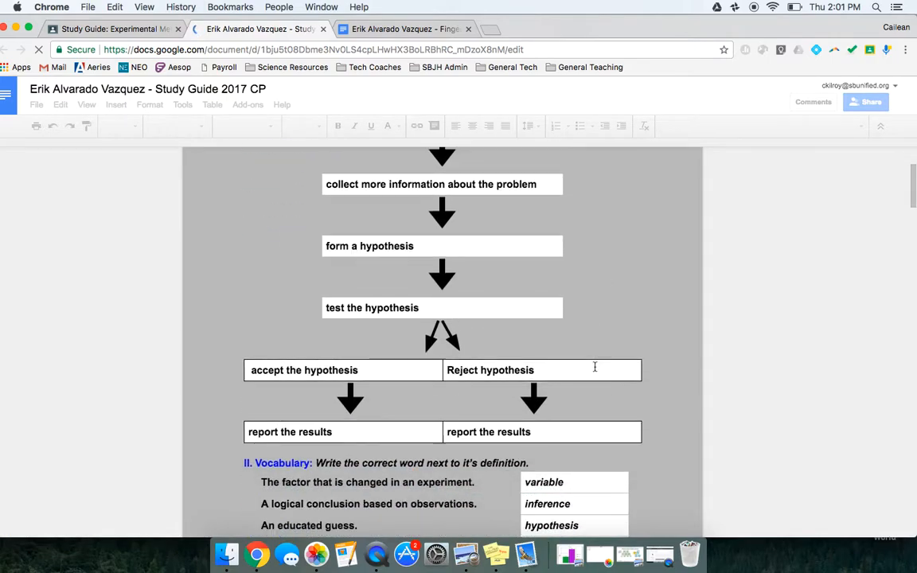
{"action": "scroll", "coordinate": [595, 367], "scroll_direction": "down", "scroll_amount": 8}
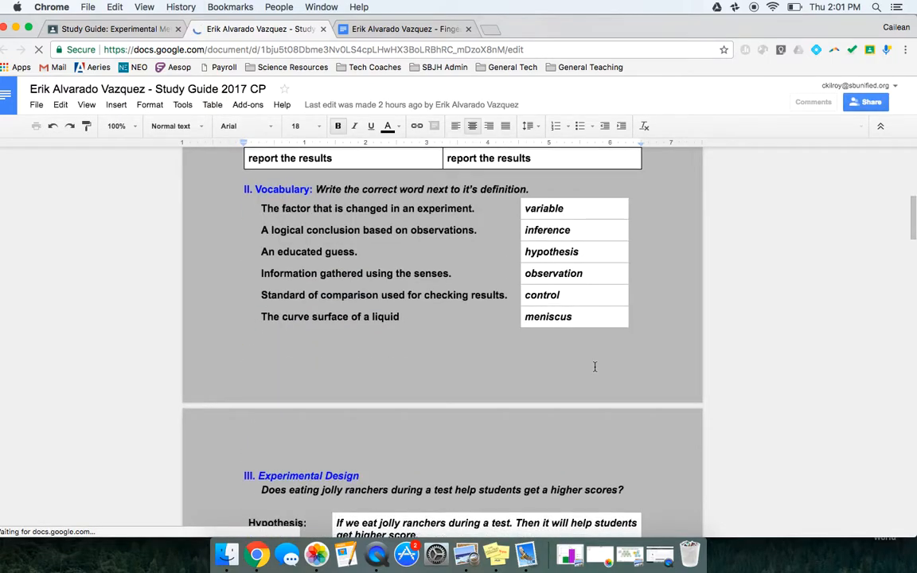
{"action": "scroll", "coordinate": [595, 367], "scroll_direction": "down", "scroll_amount": 3}
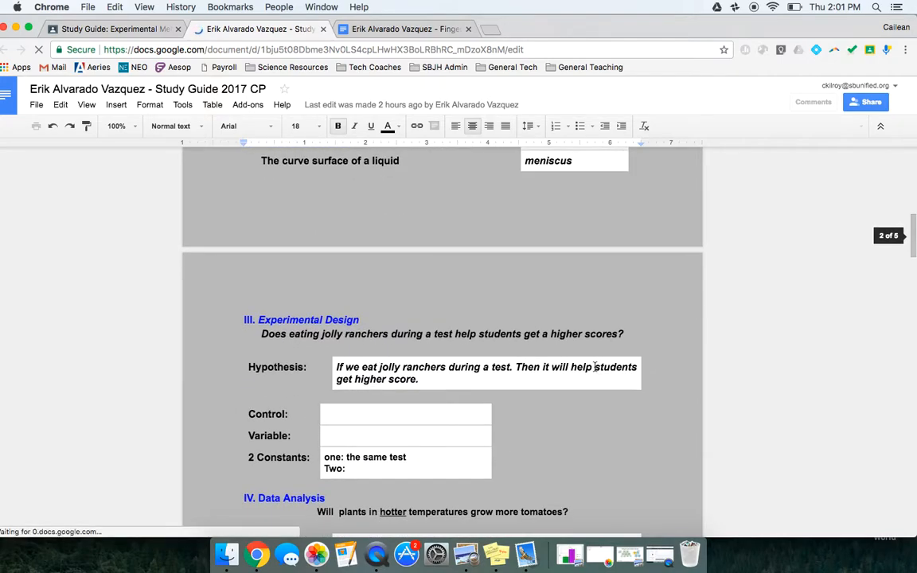
{"action": "scroll", "coordinate": [595, 370], "scroll_direction": "down", "scroll_amount": 3}
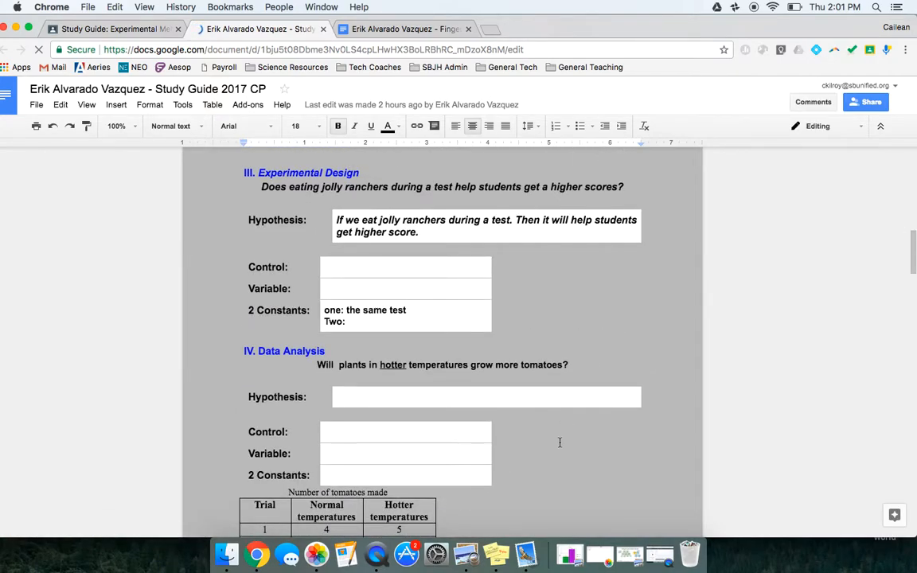
{"action": "scroll", "coordinate": [618, 442], "scroll_direction": "down", "scroll_amount": 4}
{"action": "scroll", "coordinate": [560, 442], "scroll_direction": "down", "scroll_amount": 6}
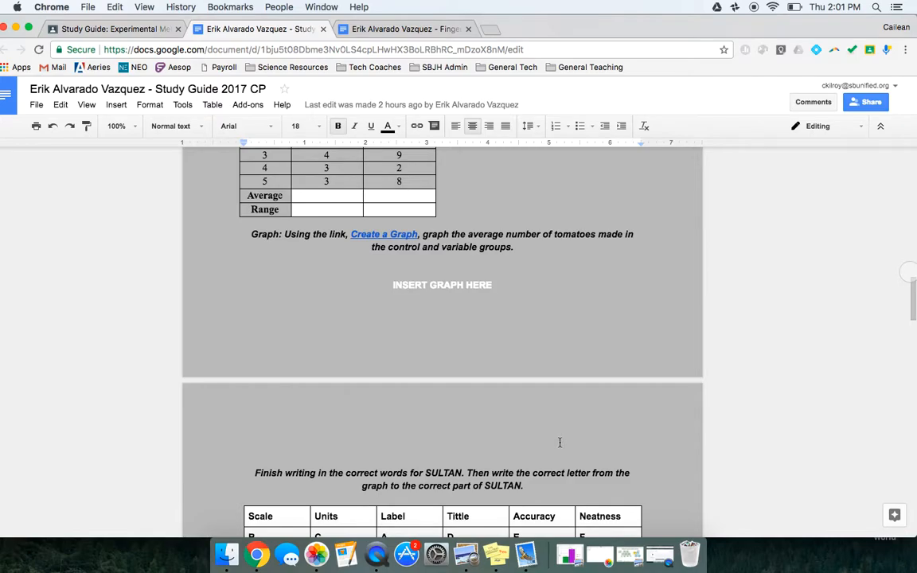
{"action": "scroll", "coordinate": [560, 443], "scroll_direction": "down", "scroll_amount": 10}
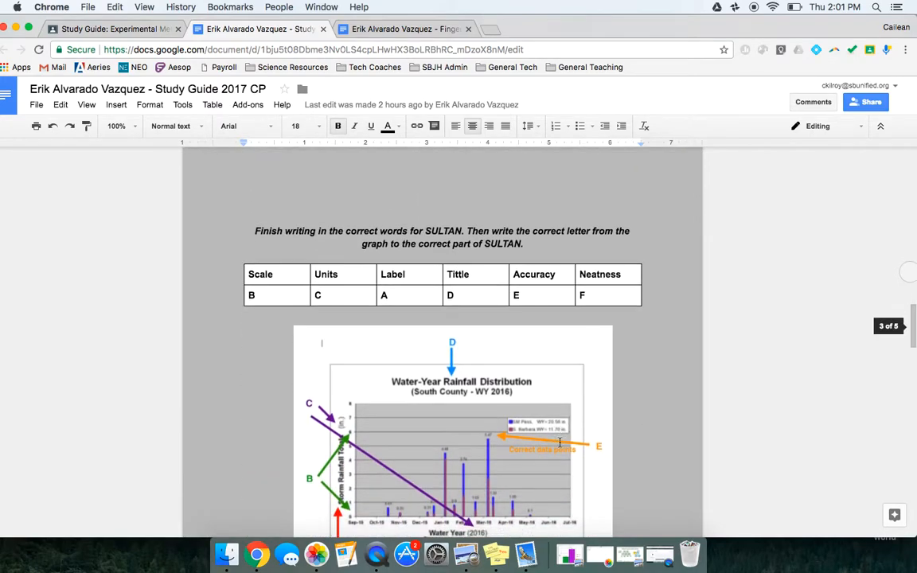
{"action": "scroll", "coordinate": [559, 442], "scroll_direction": "down", "scroll_amount": 2}
{"action": "scroll", "coordinate": [560, 443], "scroll_direction": "up", "scroll_amount": 17}
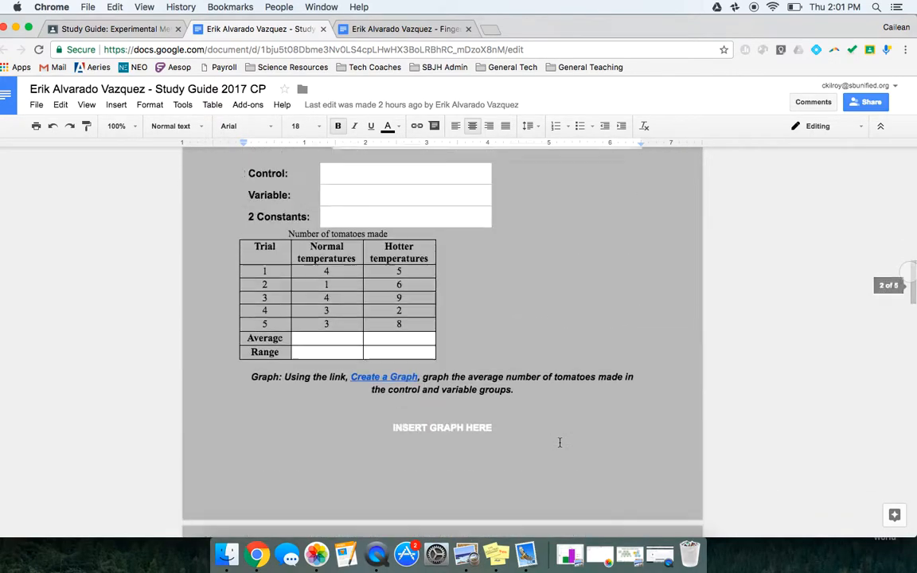
Back in the student work list, select three not-done students and start an email to them with the message "Hey I".
{"action": "left_click", "coordinate": [143, 29]}
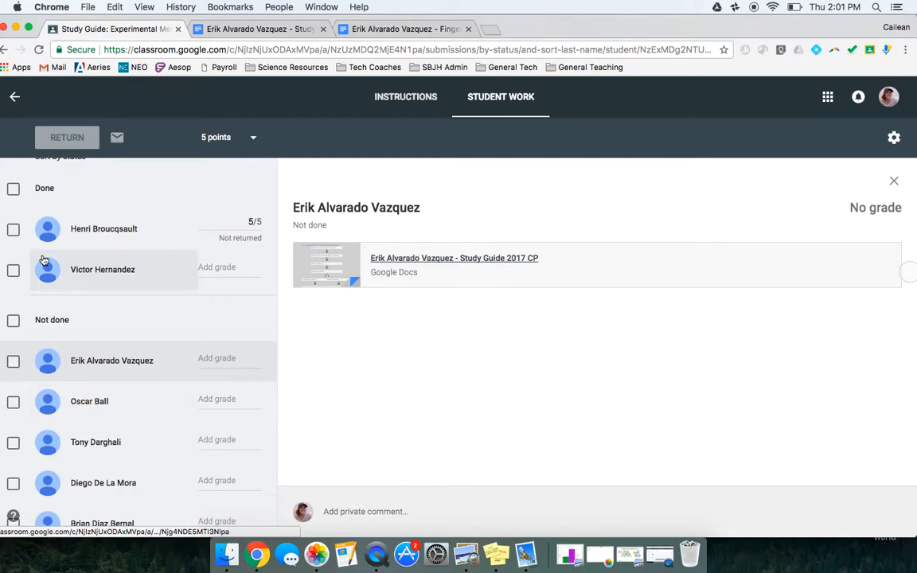
{"action": "scroll", "coordinate": [60, 401], "scroll_direction": "down", "scroll_amount": 2}
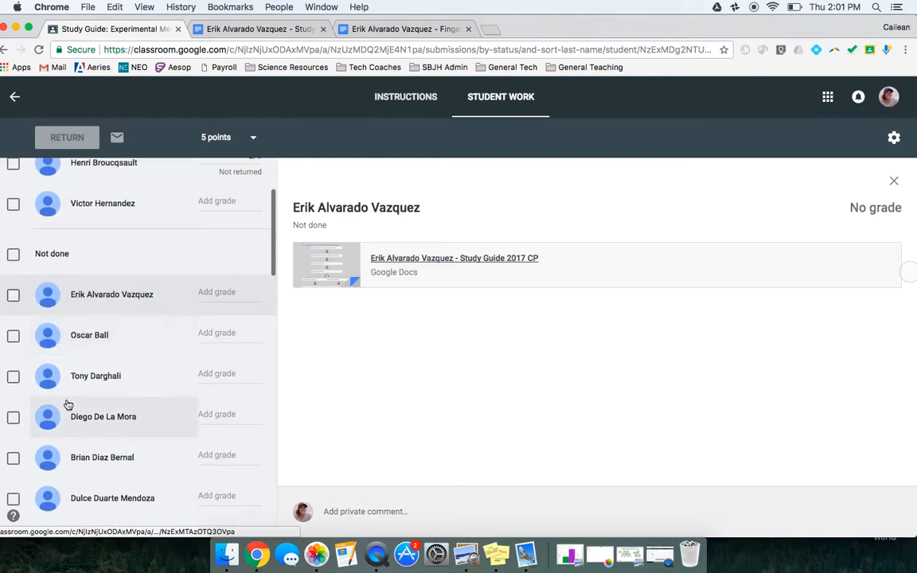
{"action": "left_click", "coordinate": [14, 418]}
{"action": "scroll", "coordinate": [13, 382], "scroll_direction": "down", "scroll_amount": 1}
{"action": "left_click", "coordinate": [13, 456]}
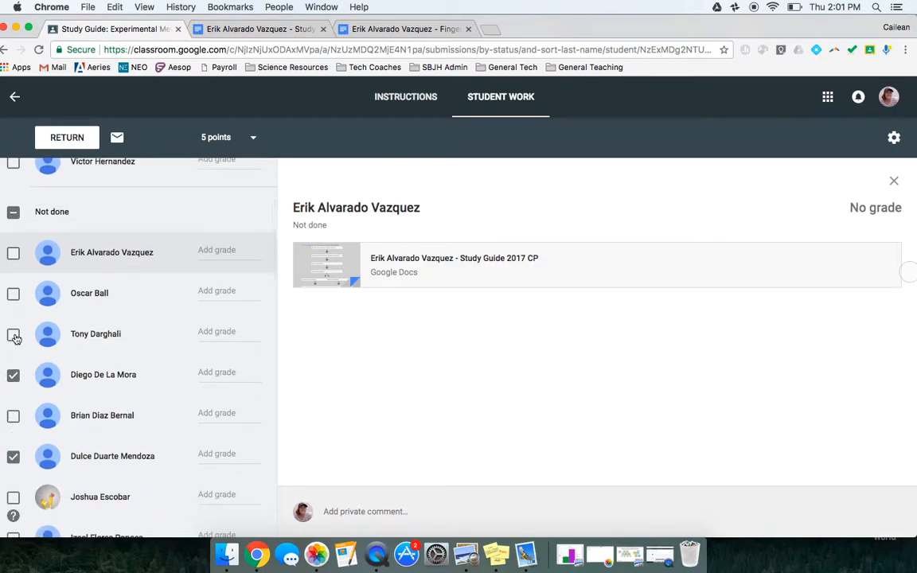
{"action": "left_click", "coordinate": [14, 296]}
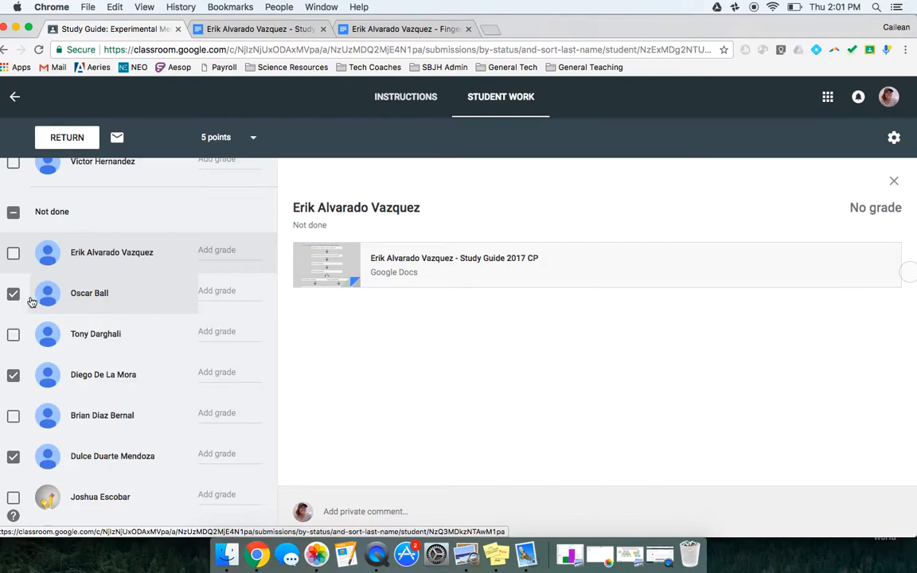
{"action": "left_click", "coordinate": [117, 139]}
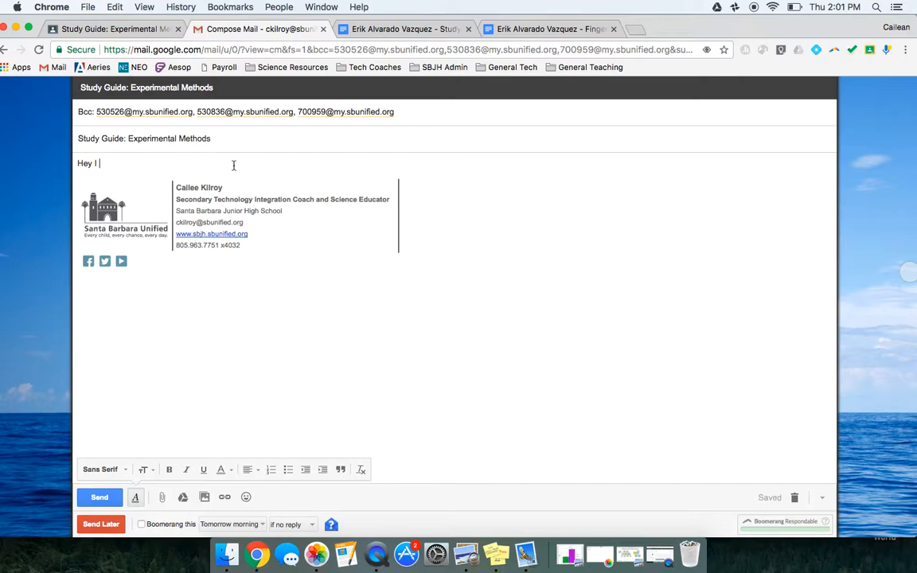
Return to the student work list, select the entire Not done group, and clear that selection again.
{"action": "left_click", "coordinate": [129, 30]}
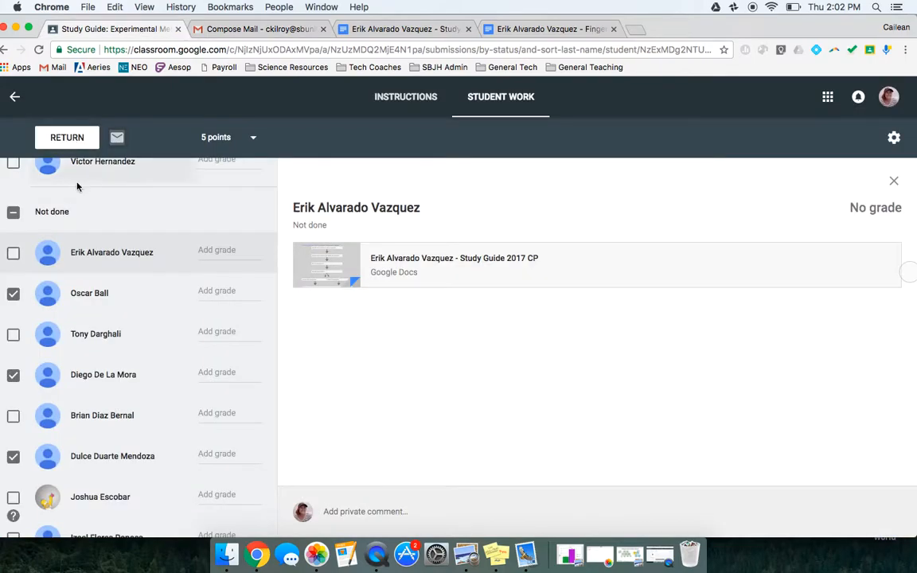
{"action": "left_click", "coordinate": [15, 213]}
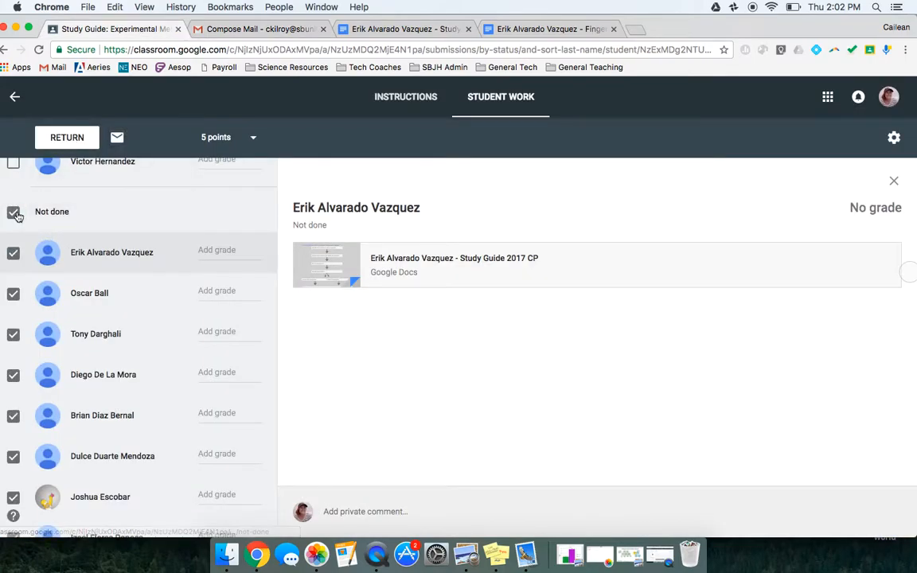
{"action": "left_click", "coordinate": [16, 213]}
{"action": "scroll", "coordinate": [182, 242], "scroll_direction": "up", "scroll_amount": 4}
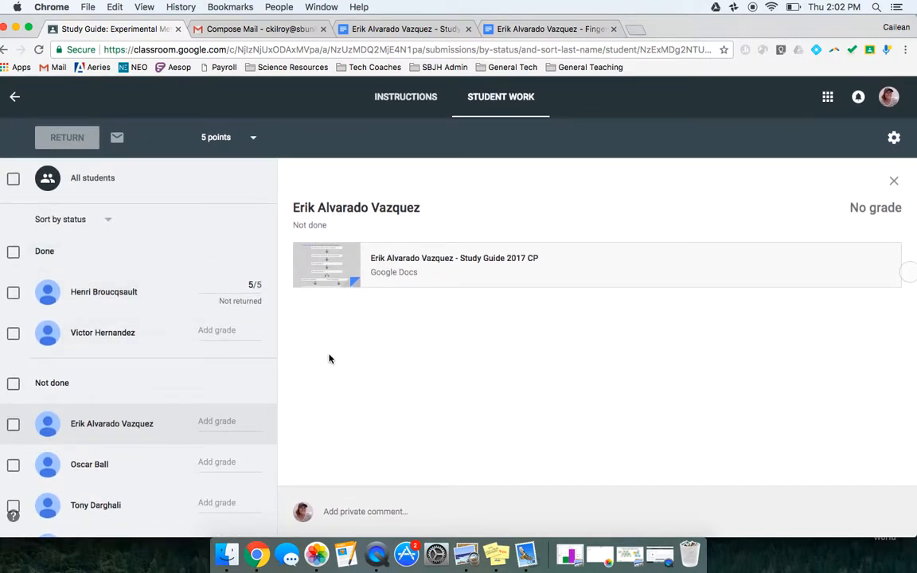
Open the second done student's Study Guide 2017 CP document and review the answers through the Data Analysis section.
{"action": "left_click", "coordinate": [116, 339]}
{"action": "left_click", "coordinate": [450, 264]}
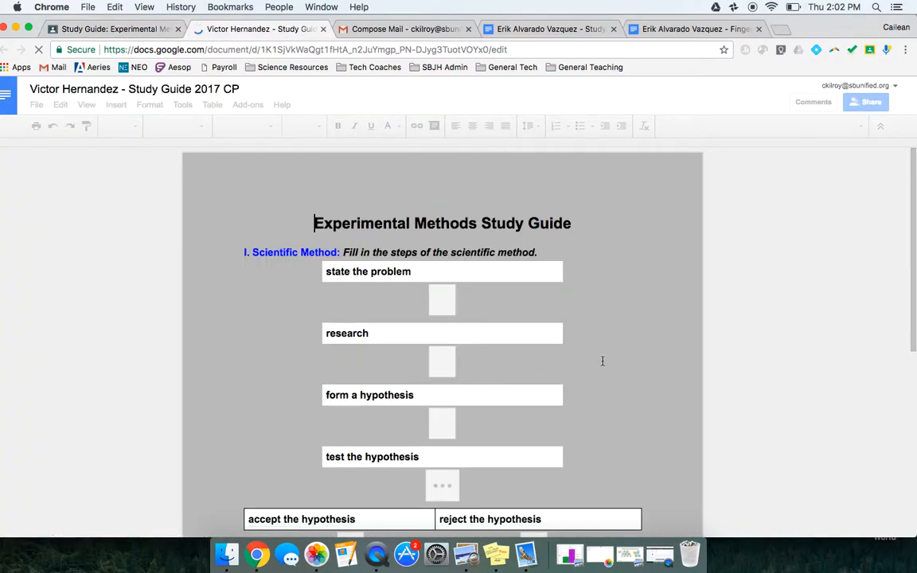
{"action": "scroll", "coordinate": [622, 360], "scroll_direction": "down", "scroll_amount": 10}
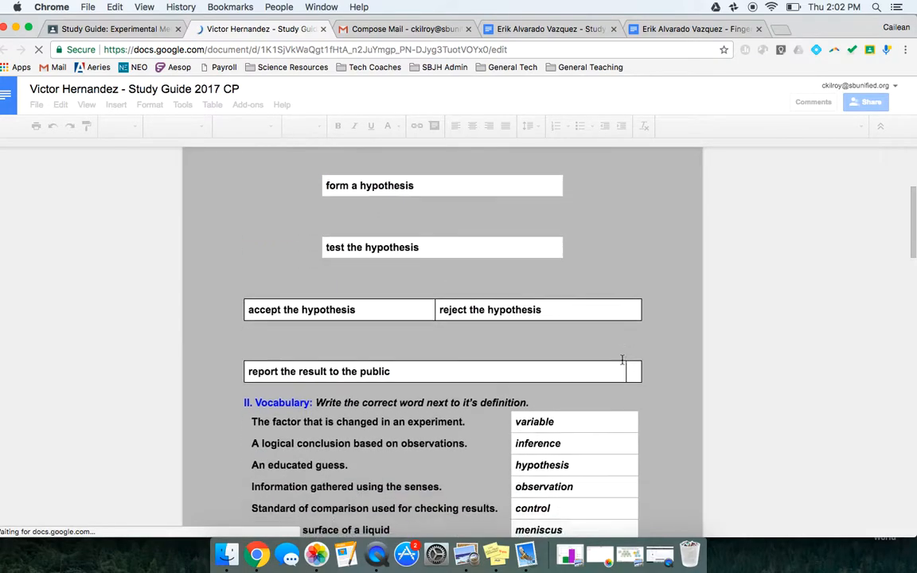
{"action": "scroll", "coordinate": [621, 360], "scroll_direction": "down", "scroll_amount": 9}
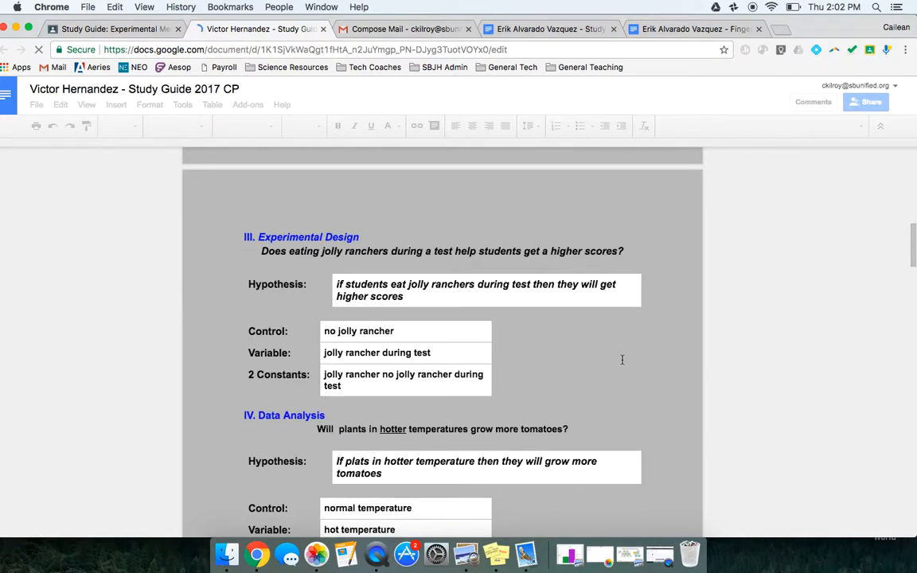
{"action": "scroll", "coordinate": [622, 360], "scroll_direction": "down", "scroll_amount": 2}
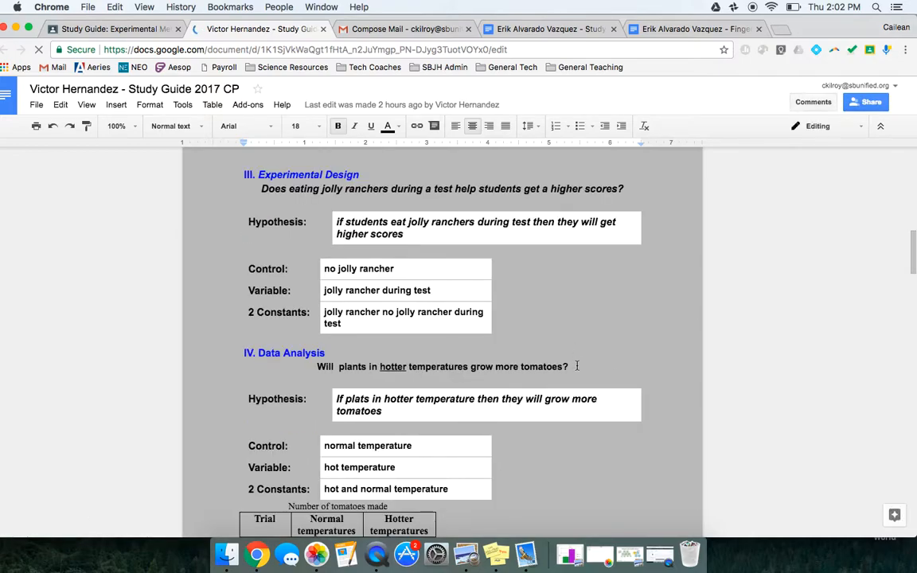
Start a comment on the student's Data Analysis hypothesis, leaving it empty, and look over the tomato data table.
{"action": "triple_click", "coordinate": [489, 413]}
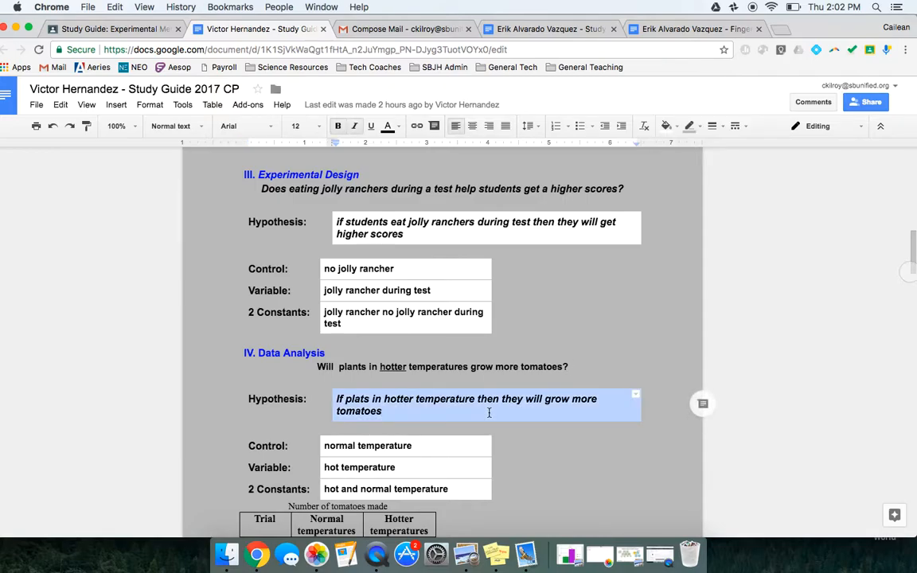
{"action": "left_click", "coordinate": [703, 409]}
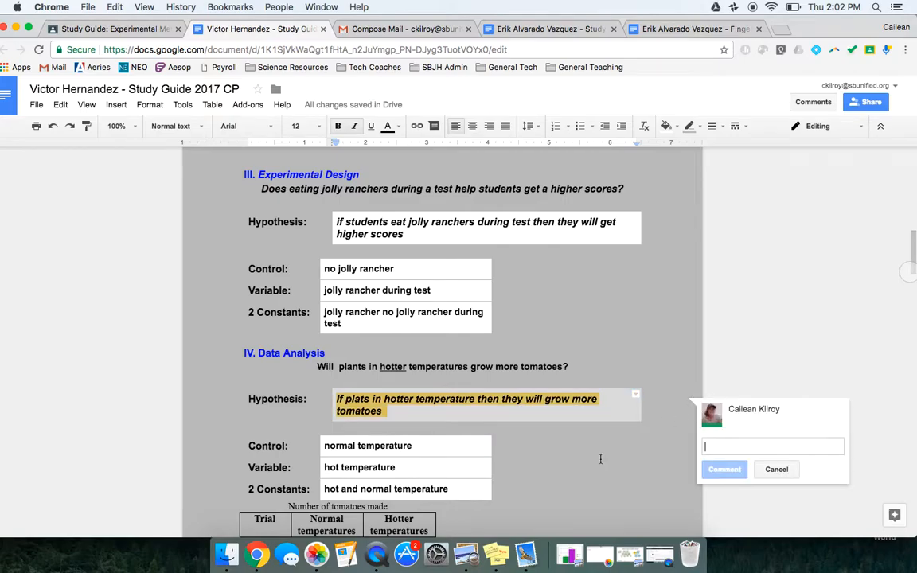
{"action": "scroll", "coordinate": [600, 459], "scroll_direction": "down", "scroll_amount": 8}
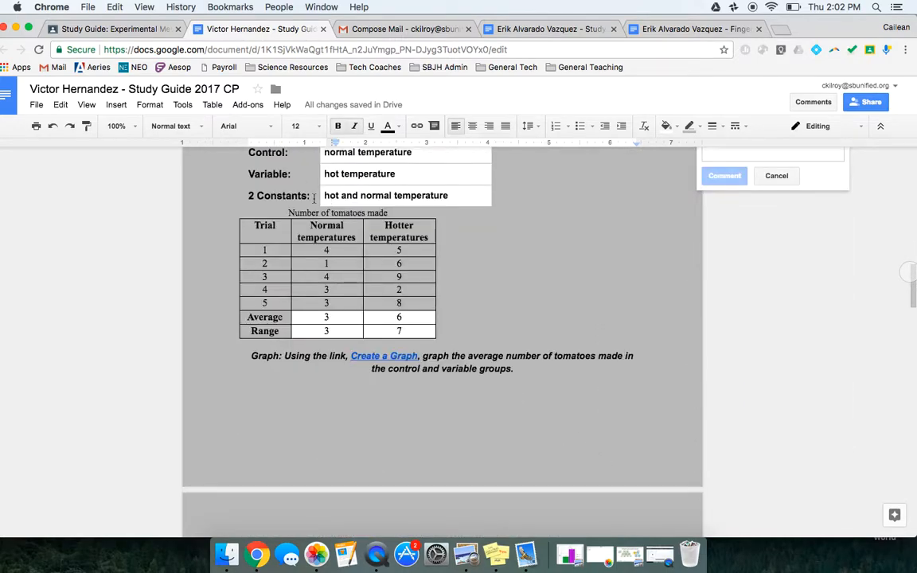
Return to the student work list and grade the second done student 5 out of 5.
{"action": "left_click", "coordinate": [152, 30]}
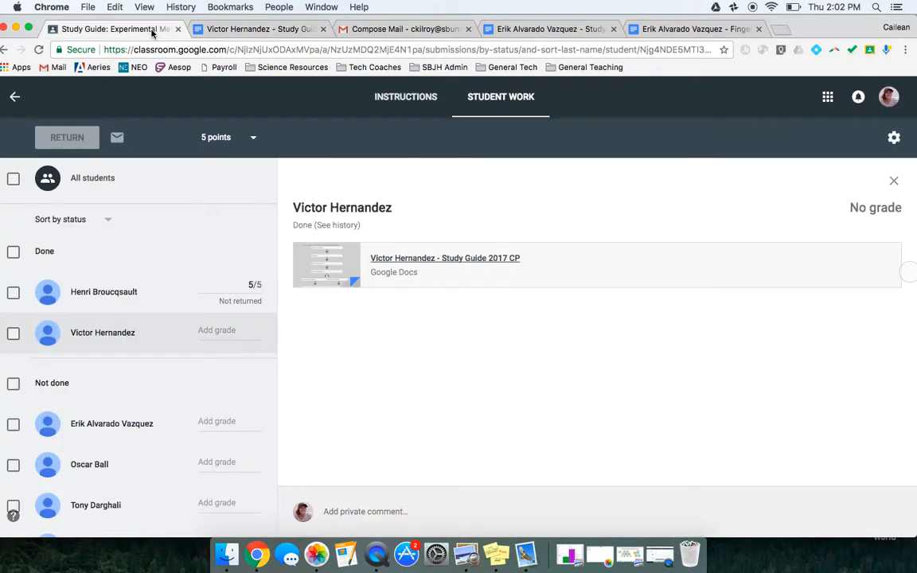
{"action": "left_click", "coordinate": [233, 332]}
{"action": "type", "text": "5"}
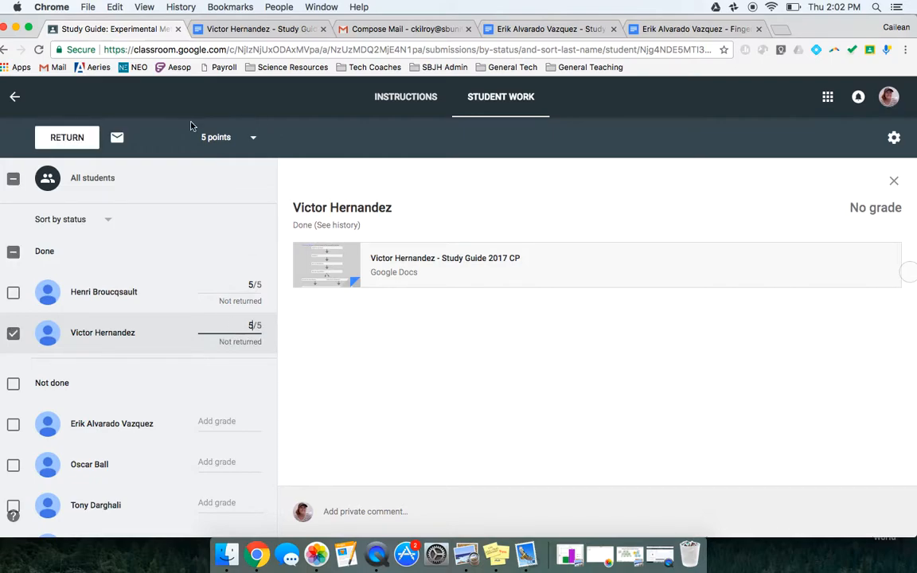
Try 10 as the assignment's total points and set it back to 5.
{"action": "left_click", "coordinate": [205, 140]}
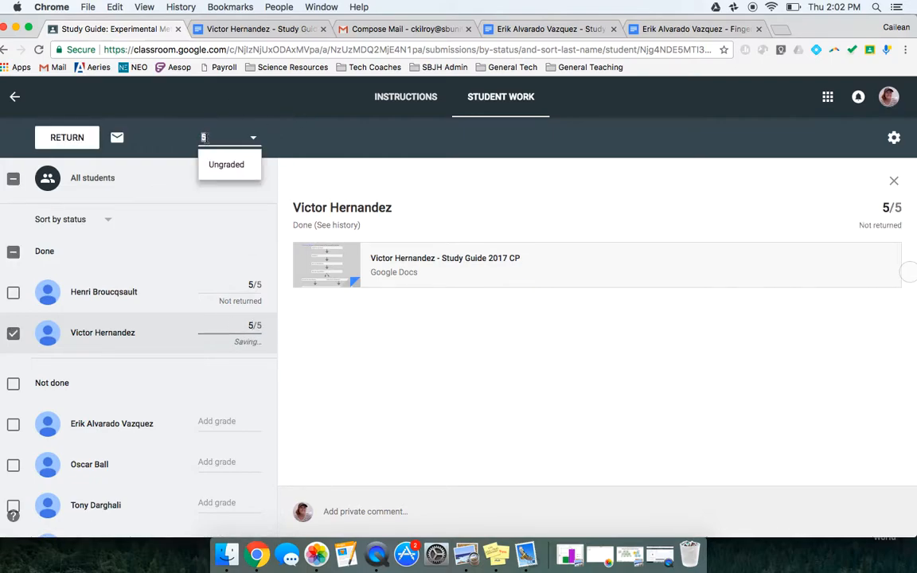
{"action": "type", "text": "10"}
{"action": "key", "text": "BackSpace"}
{"action": "key", "text": "BackSpace"}
{"action": "type", "text": "5"}
{"action": "left_click", "coordinate": [419, 361]}
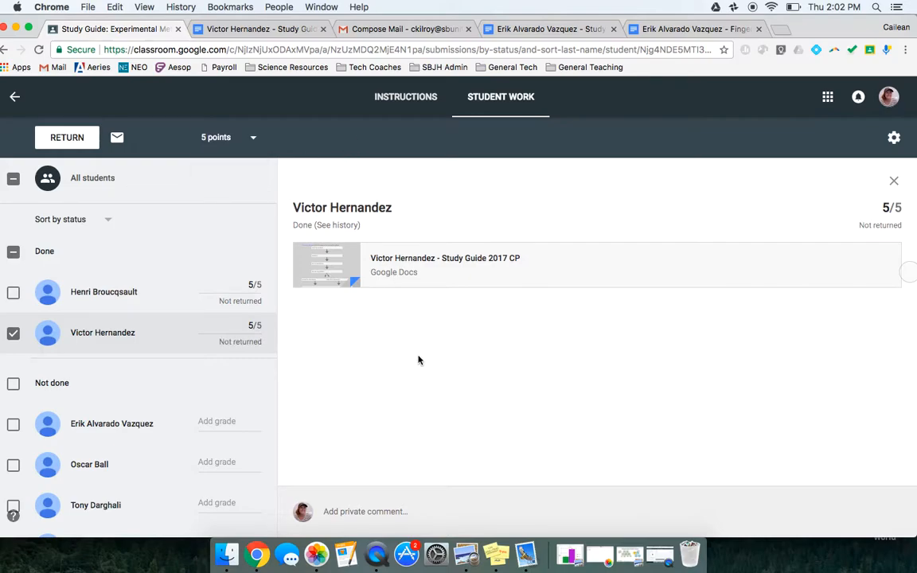
Select both done students, view the dialog for returning their work with a private comment, and cancel it.
{"action": "left_click", "coordinate": [18, 294]}
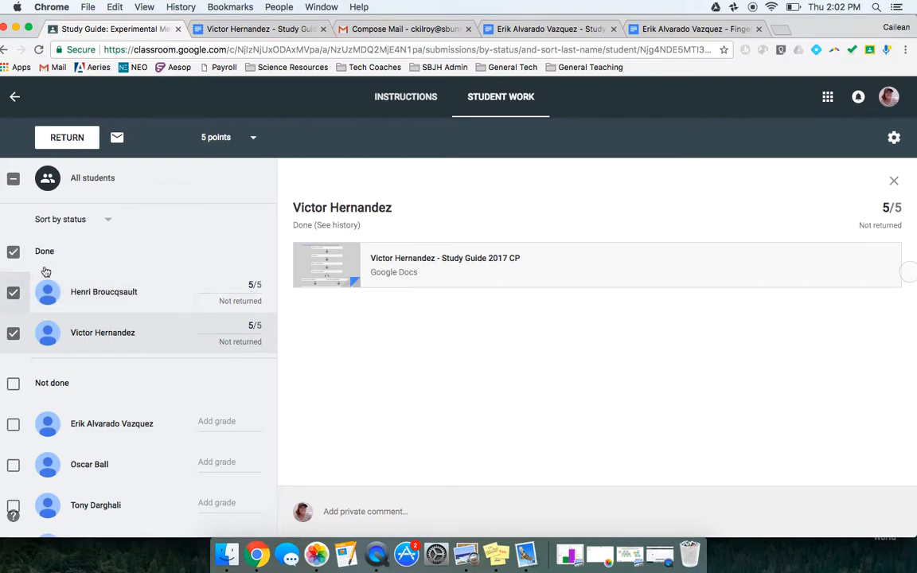
{"action": "left_click", "coordinate": [71, 139]}
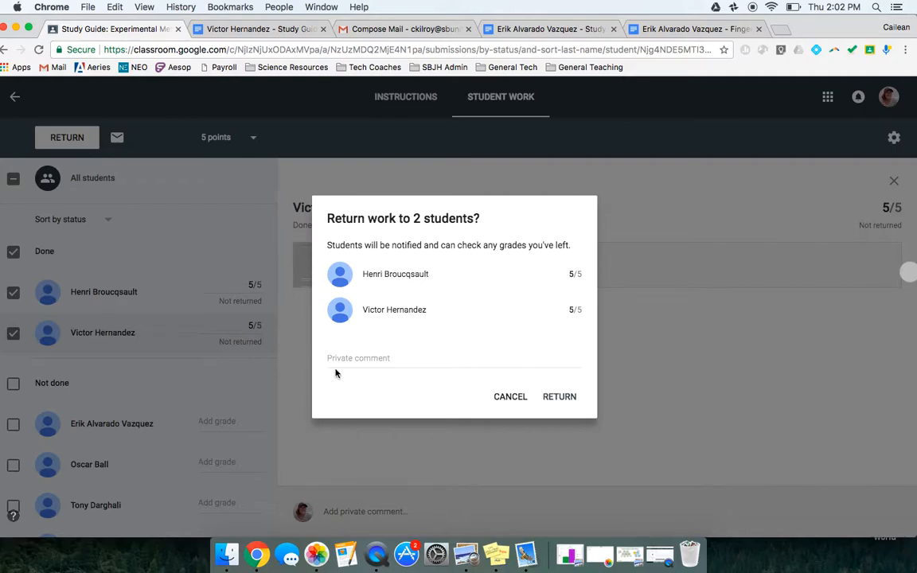
{"action": "left_click", "coordinate": [510, 397]}
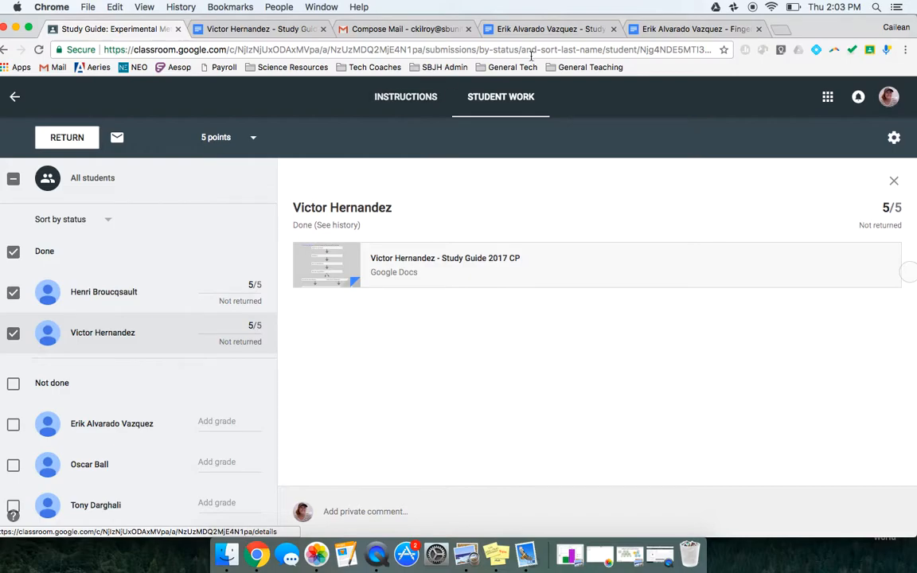
Switch back to the first not-done student's study guide and look over the Vocabulary, Experimental Design and Data Analysis answers.
{"action": "left_click", "coordinate": [543, 30]}
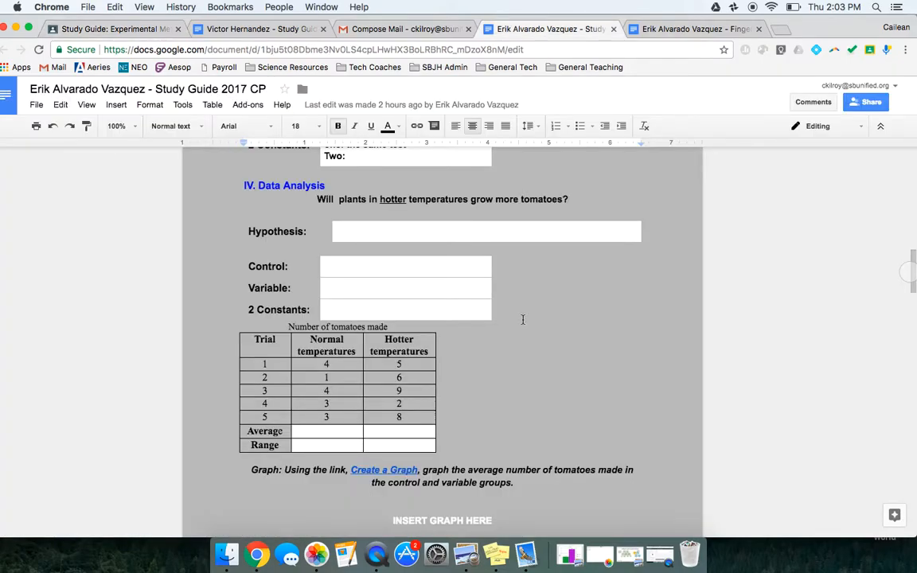
{"action": "scroll", "coordinate": [525, 317], "scroll_direction": "up", "scroll_amount": 1}
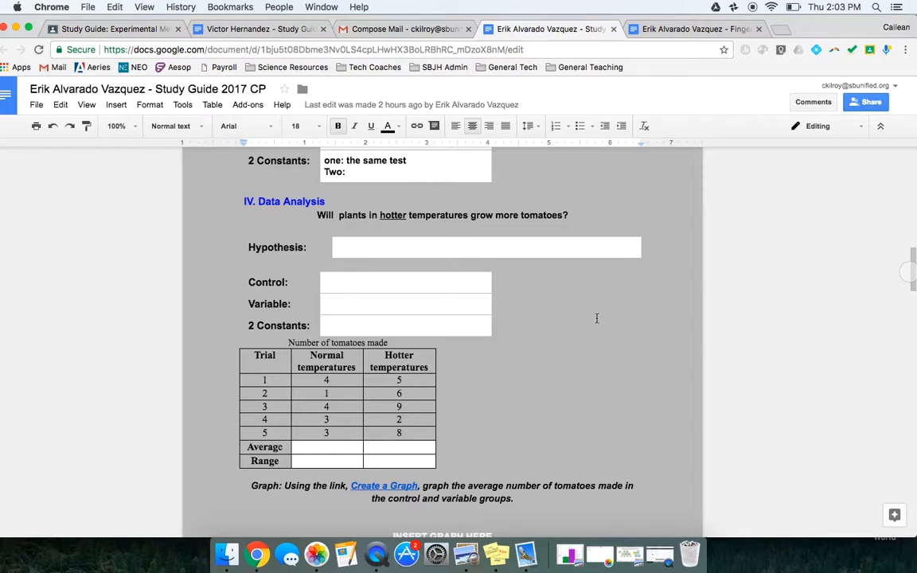
{"action": "scroll", "coordinate": [596, 318], "scroll_direction": "up", "scroll_amount": 10}
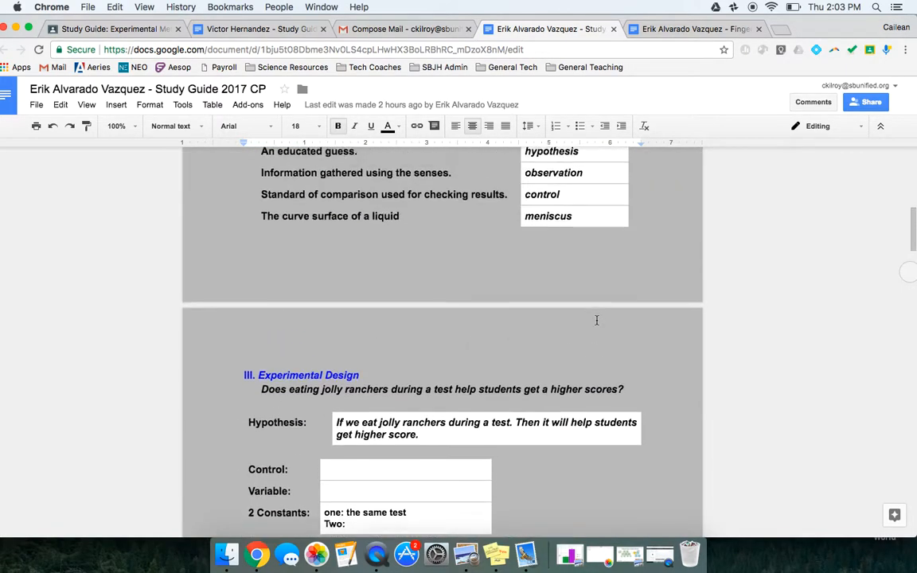
{"action": "scroll", "coordinate": [596, 320], "scroll_direction": "up", "scroll_amount": 7}
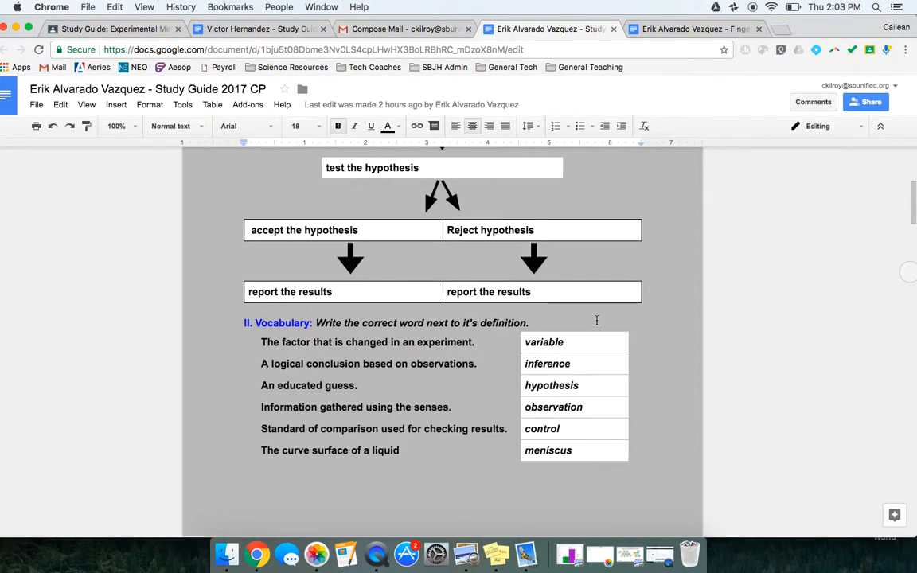
{"action": "scroll", "coordinate": [597, 320], "scroll_direction": "down", "scroll_amount": 15}
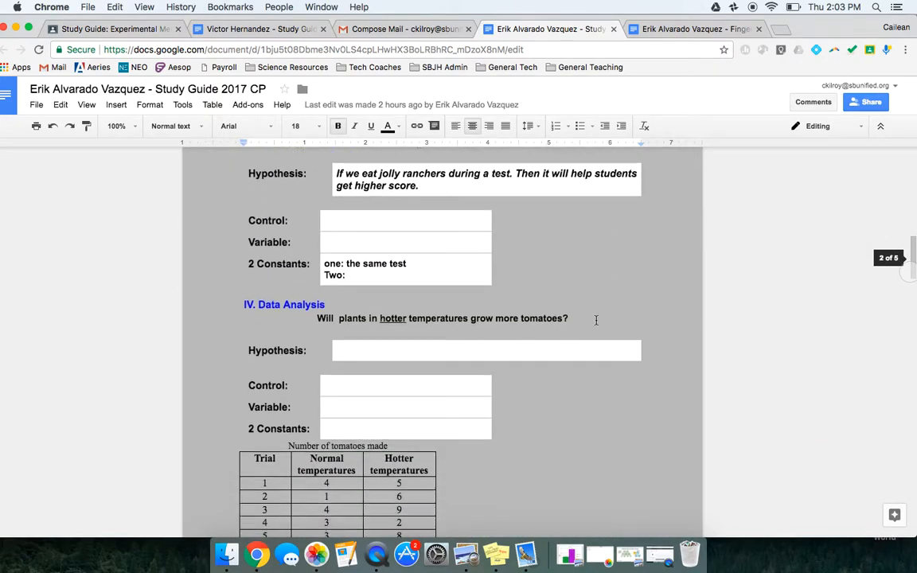
View the study guide's page setup, including the grey page color, and close it keeping the current settings.
{"action": "left_click", "coordinate": [37, 106]}
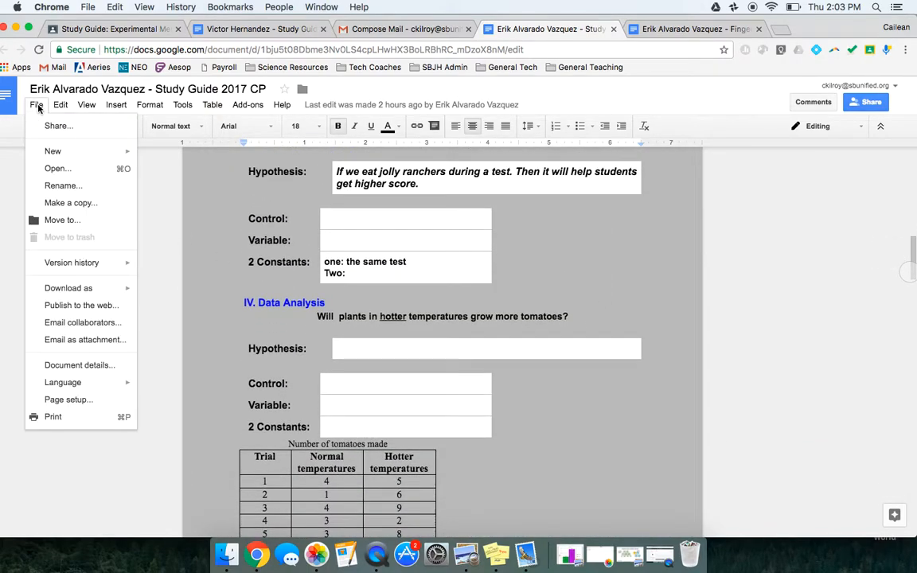
{"action": "left_click", "coordinate": [58, 400]}
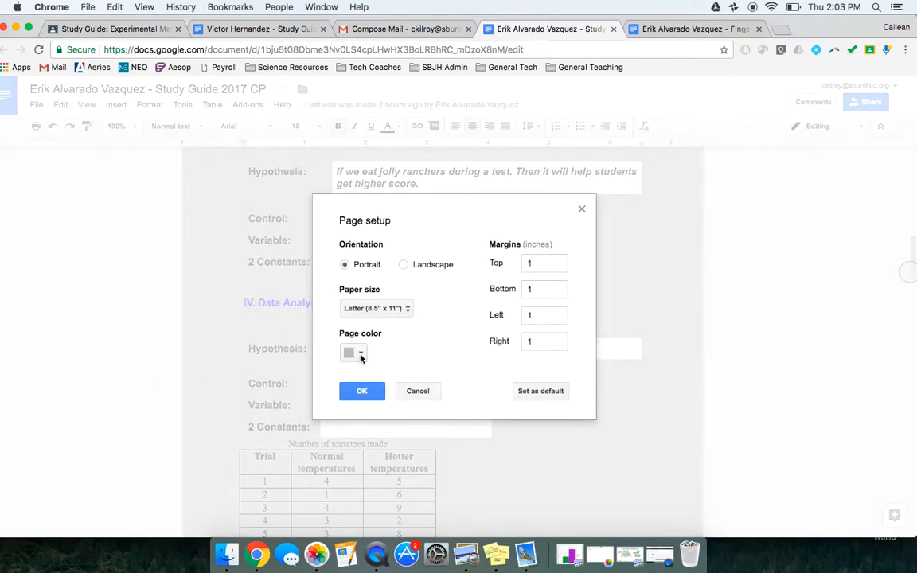
{"action": "left_click", "coordinate": [364, 392]}
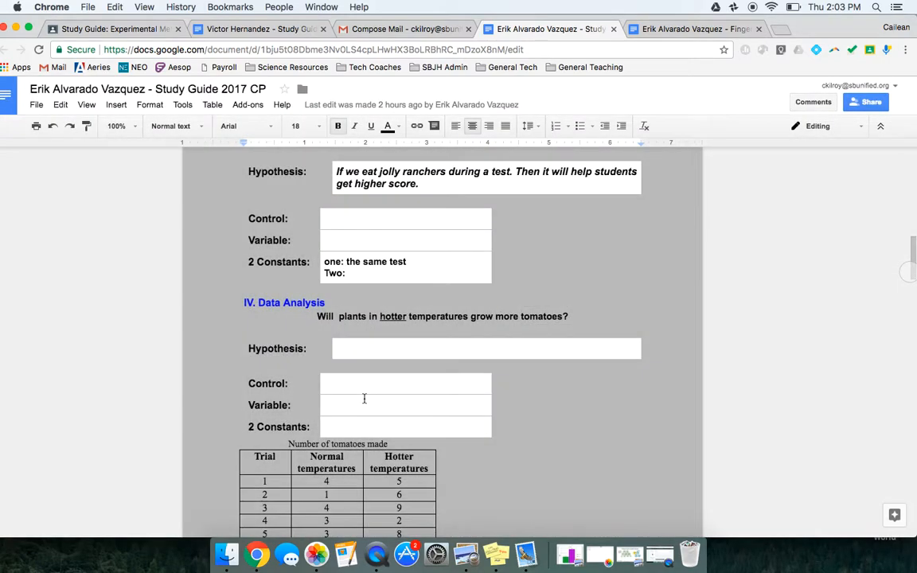
Look at the table insertion options from the Data Analysis Control answer box, and review the study guide down to the SULTAN table.
{"action": "left_click", "coordinate": [328, 383]}
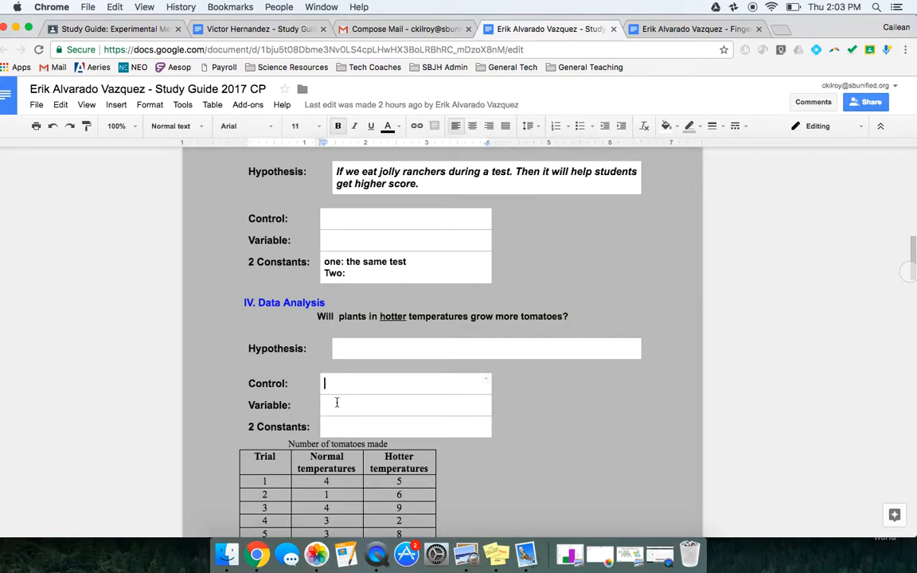
{"action": "left_click", "coordinate": [117, 104]}
{"action": "mouse_move", "coordinate": [151, 220]}
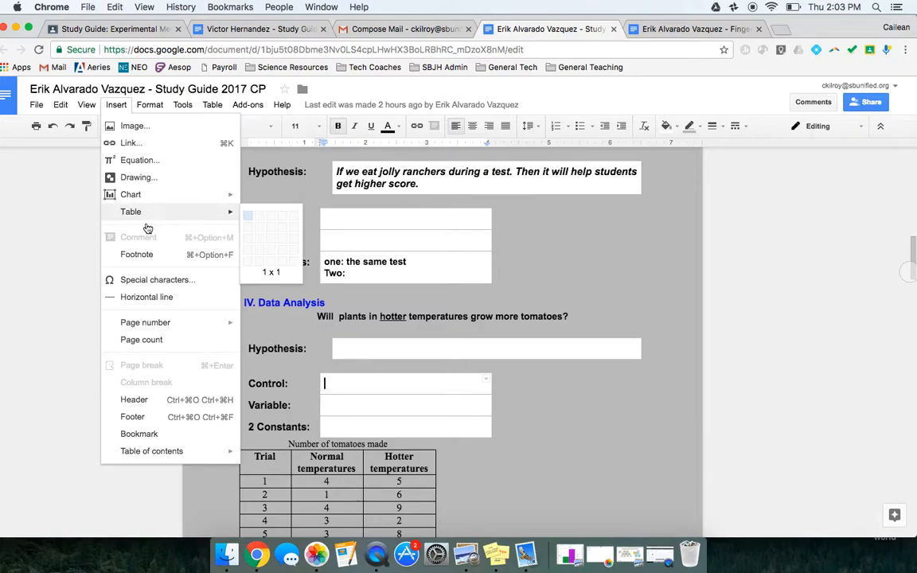
{"action": "left_click", "coordinate": [40, 349]}
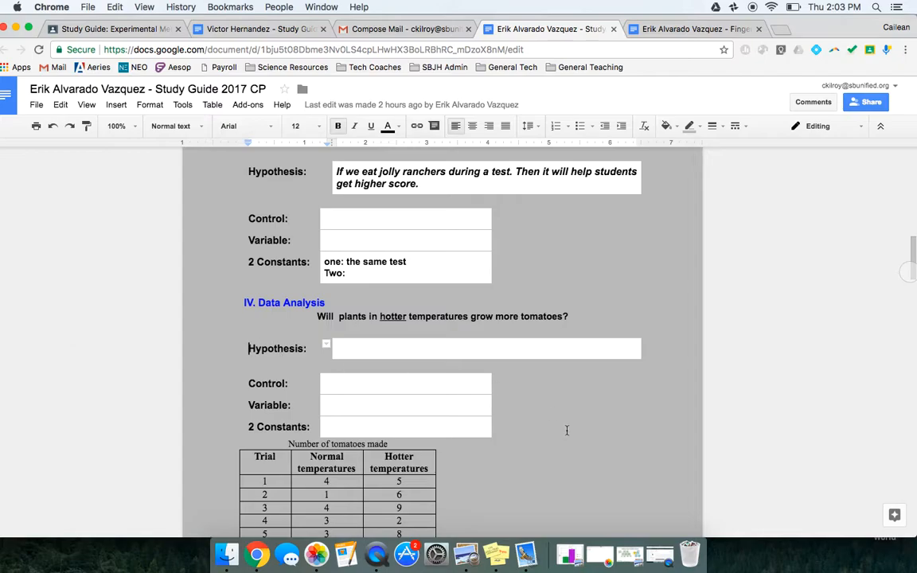
{"action": "scroll", "coordinate": [567, 430], "scroll_direction": "down", "scroll_amount": 5}
{"action": "scroll", "coordinate": [566, 430], "scroll_direction": "down", "scroll_amount": 2}
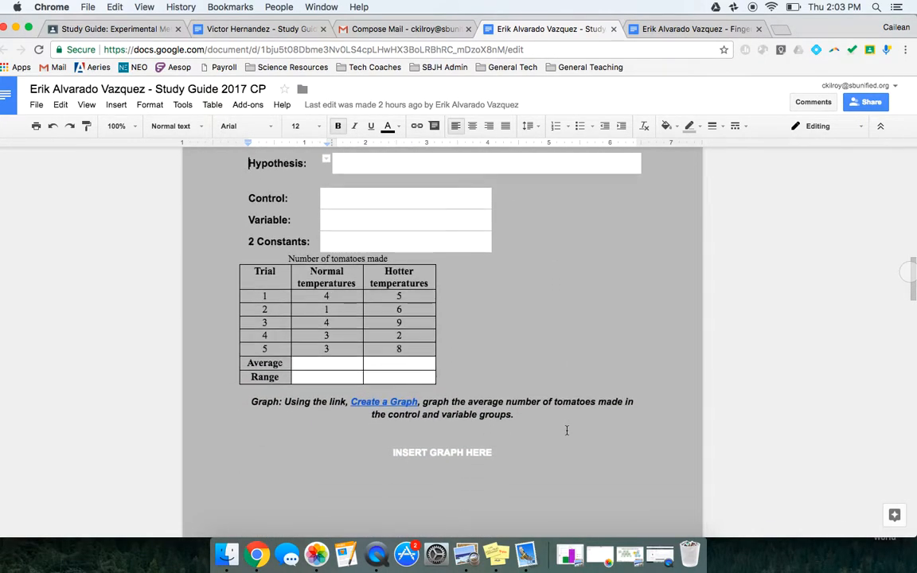
{"action": "scroll", "coordinate": [567, 430], "scroll_direction": "down", "scroll_amount": 10}
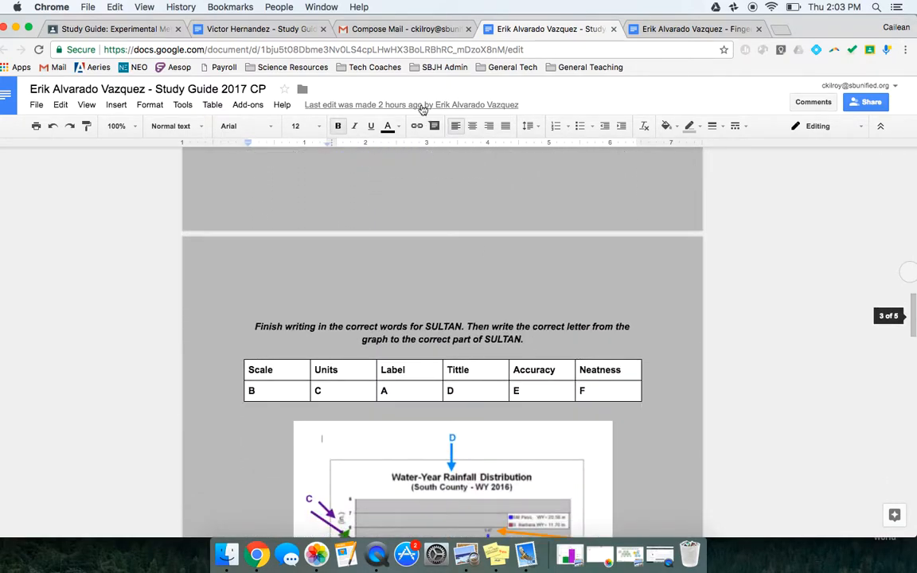
Return from the assignment's student work to the Period 4 class stream and open the class's About page.
{"action": "left_click", "coordinate": [147, 29]}
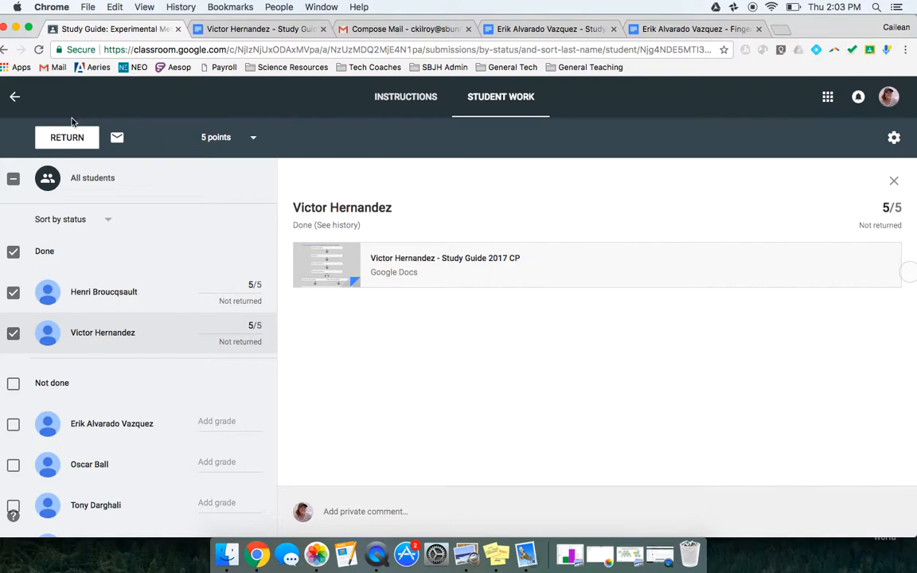
{"action": "left_click", "coordinate": [16, 100]}
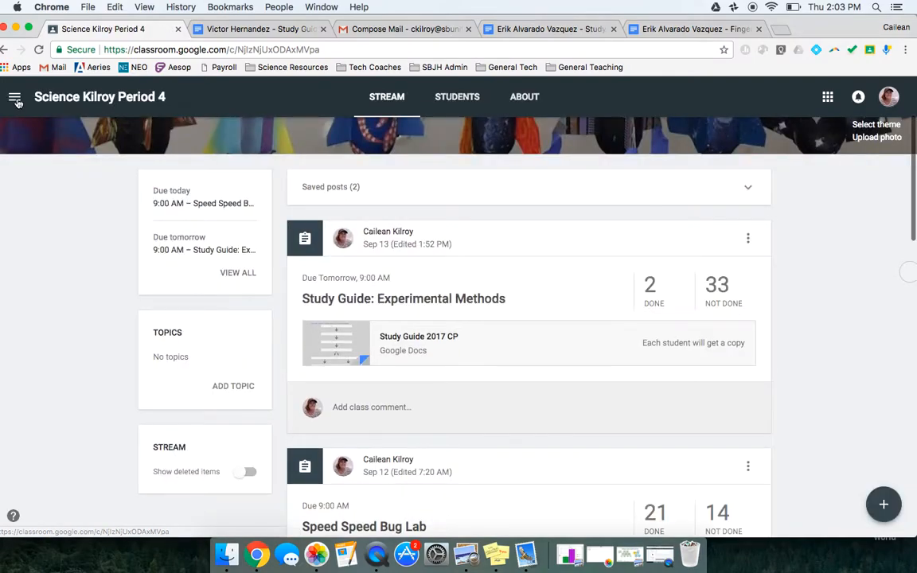
{"action": "scroll", "coordinate": [44, 311], "scroll_direction": "down", "scroll_amount": 1}
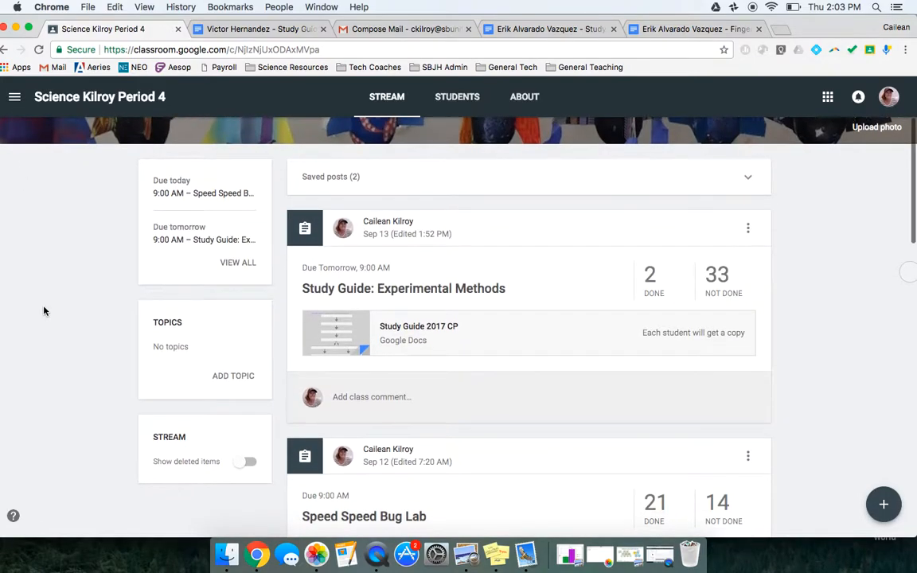
{"action": "scroll", "coordinate": [43, 310], "scroll_direction": "up", "scroll_amount": 2}
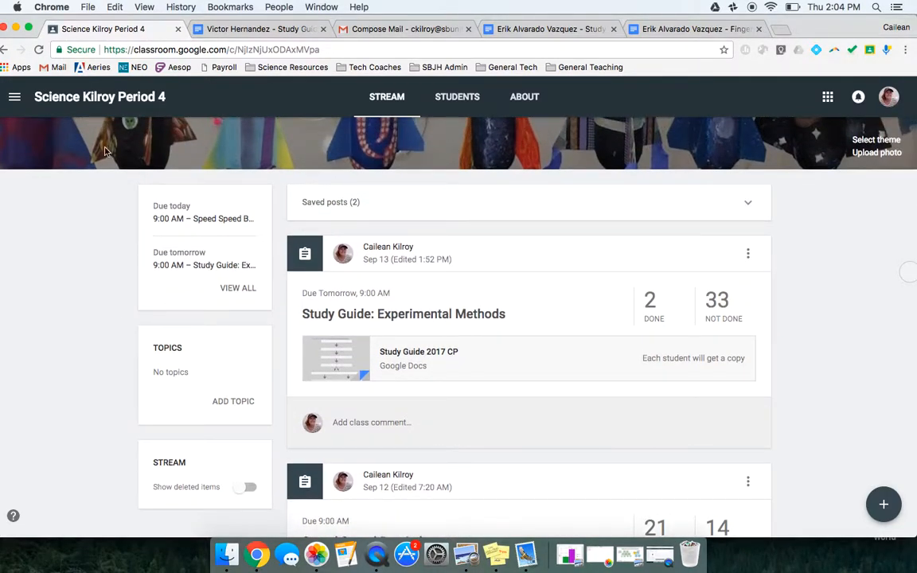
{"action": "left_click", "coordinate": [516, 102]}
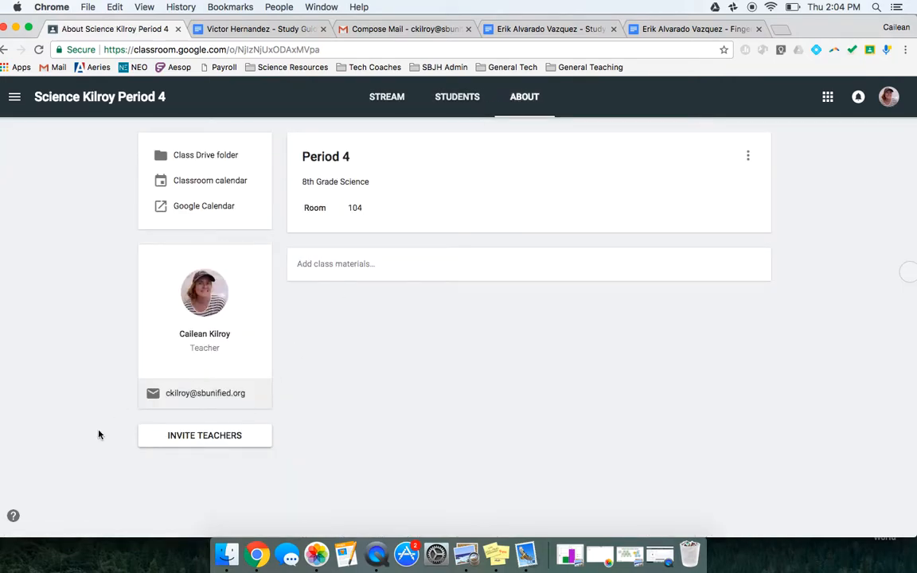
Open the class Drive folder, look over the student documents in the Speed Speed Bug Lab folder, and return to the class's About page.
{"action": "left_click", "coordinate": [205, 155]}
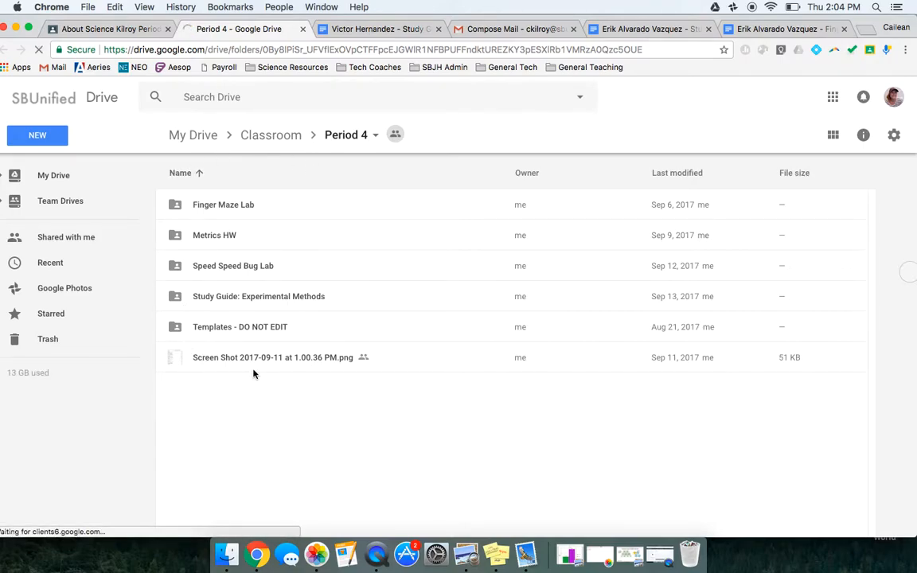
{"action": "left_click", "coordinate": [249, 268]}
{"action": "double_click", "coordinate": [249, 267]}
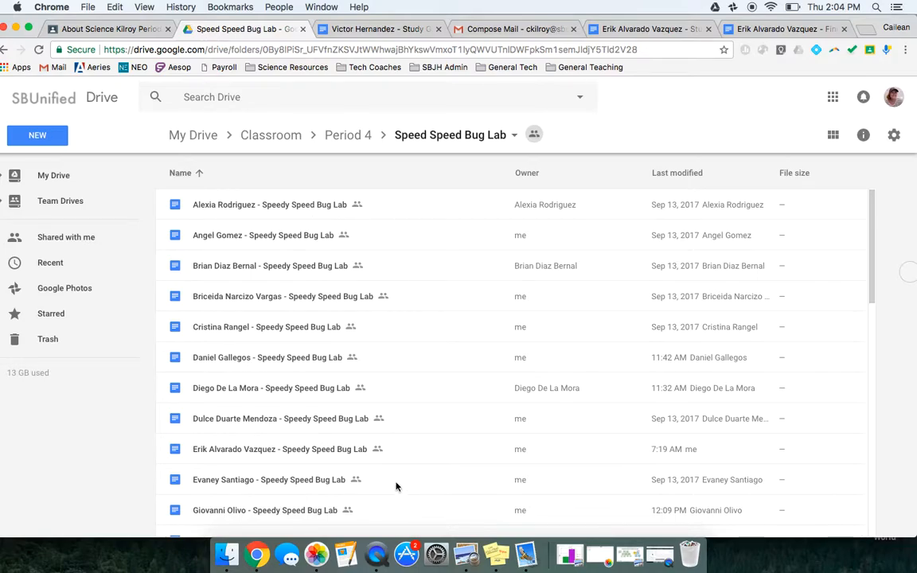
{"action": "scroll", "coordinate": [400, 458], "scroll_direction": "down", "scroll_amount": 3}
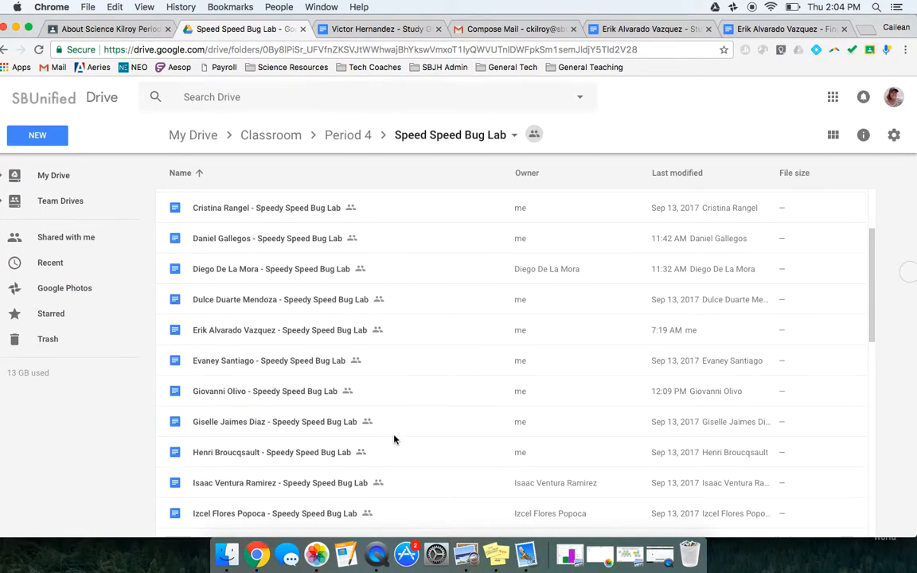
{"action": "left_click", "coordinate": [111, 29]}
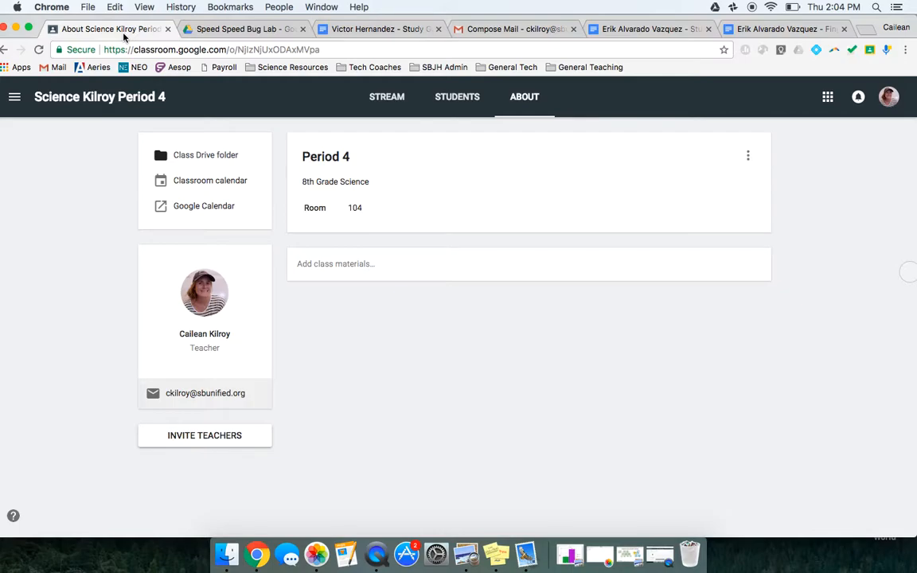